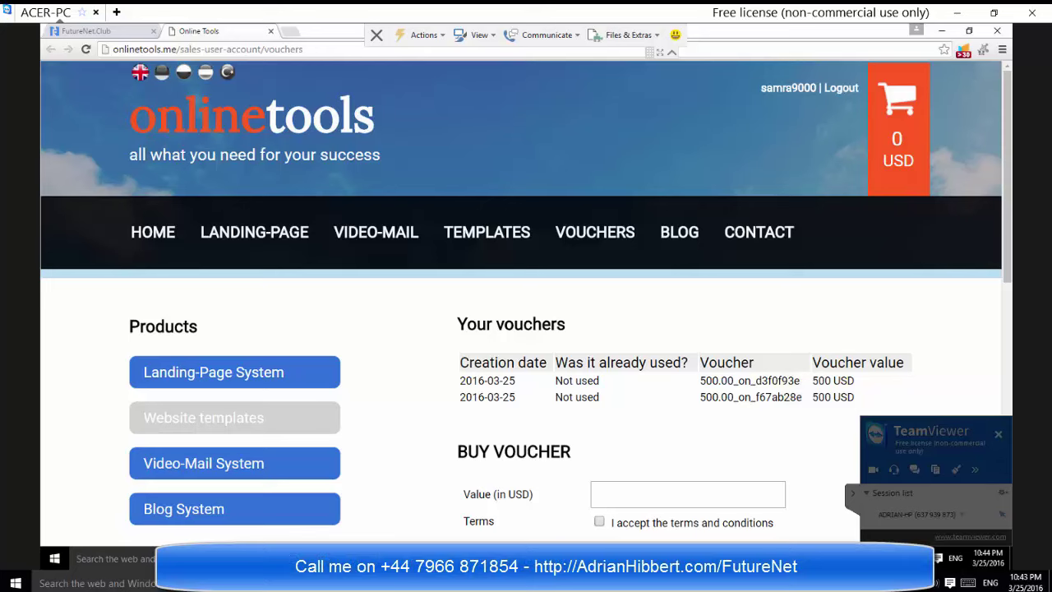
# Step: Scroll the Online Tools vouchers page to review the two unused 500 USD vouchers
pyautogui.scroll(-1, 822, 521)
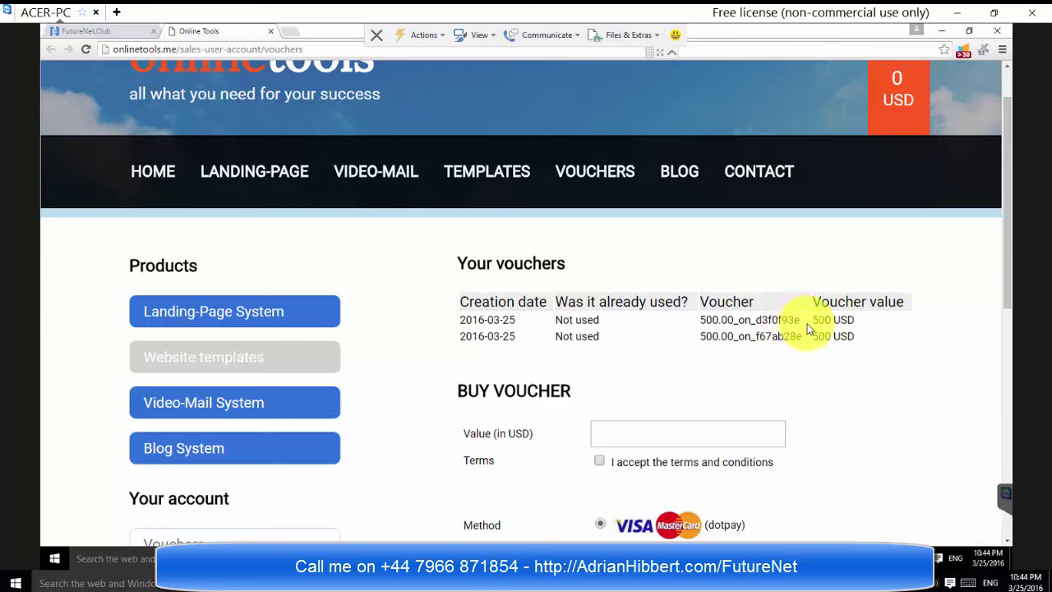
pyautogui.moveTo(800, 321)
pyautogui.mouseDown()
pyautogui.moveTo(701, 321)
pyautogui.moveTo(799, 321)
pyautogui.mouseUp()
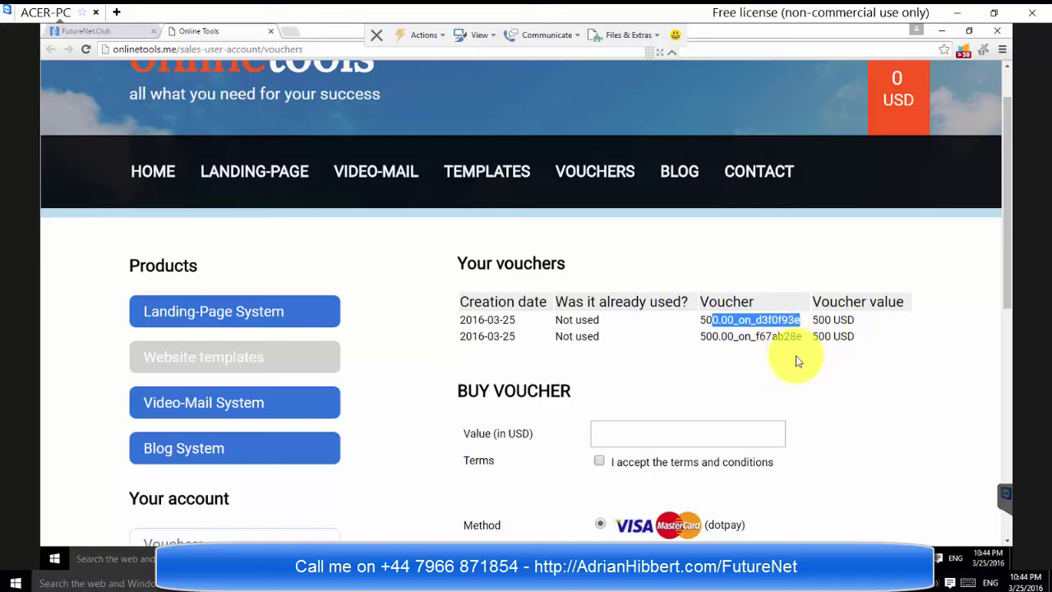
pyautogui.scroll(-3, 796, 362)
pyautogui.scroll(-3, 795, 362)
pyautogui.scroll(3, 796, 361)
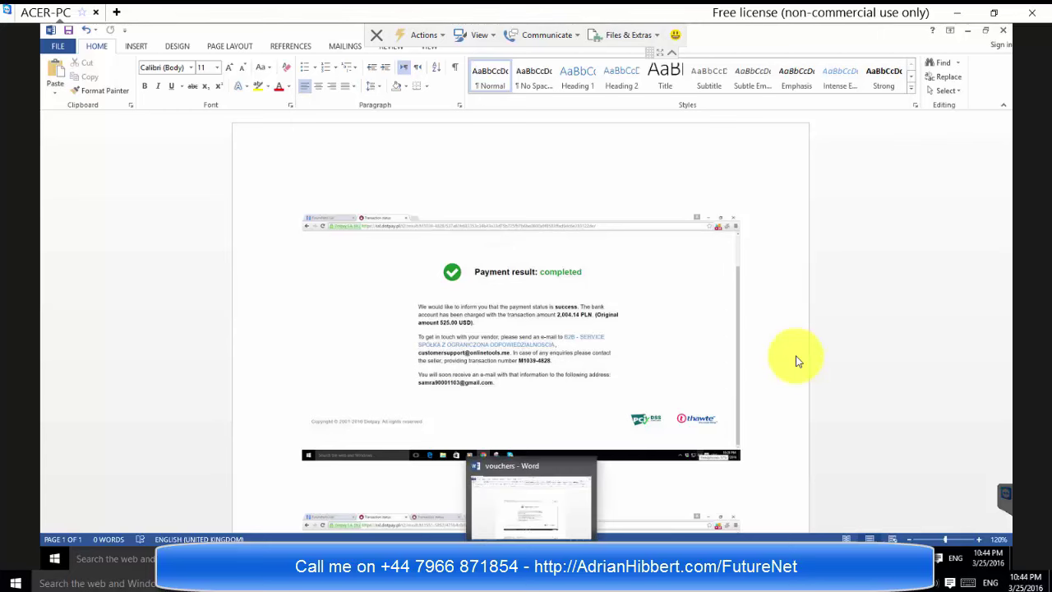
pyautogui.hotkey('alt', 'Tab')
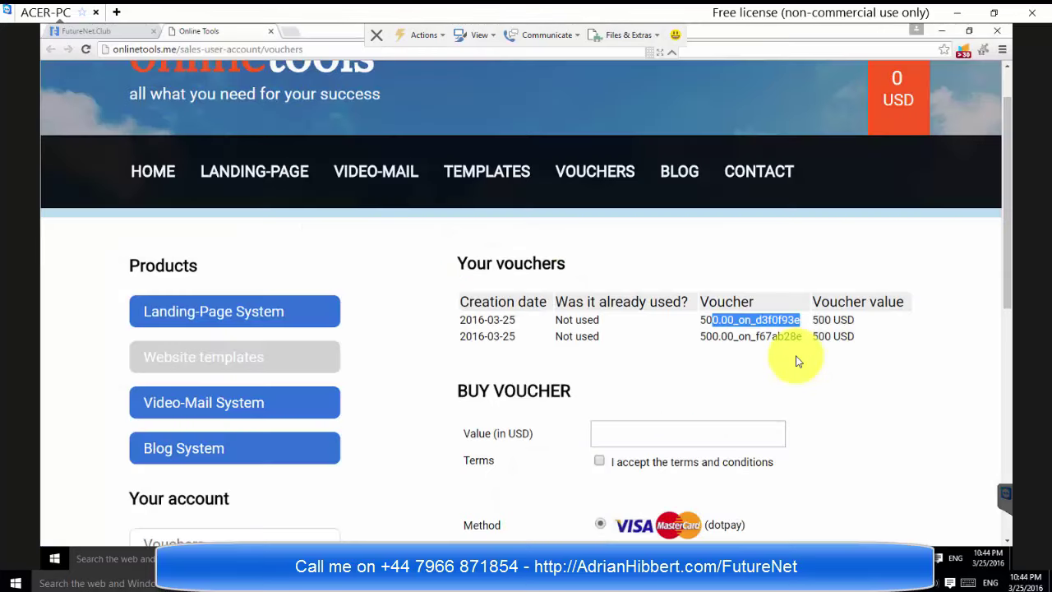
pyautogui.moveTo(701, 320); pyautogui.dragTo(801, 320)
pyautogui.click(795, 362)
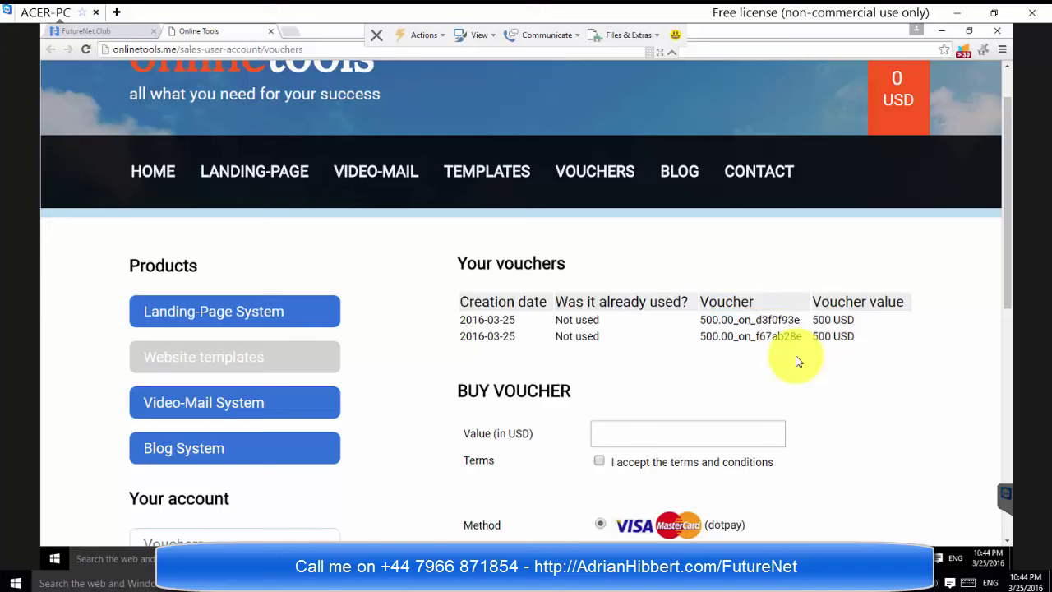
pyautogui.moveTo(801, 320); pyautogui.dragTo(700, 320)
pyautogui.hotkey('ctrl', 'c')
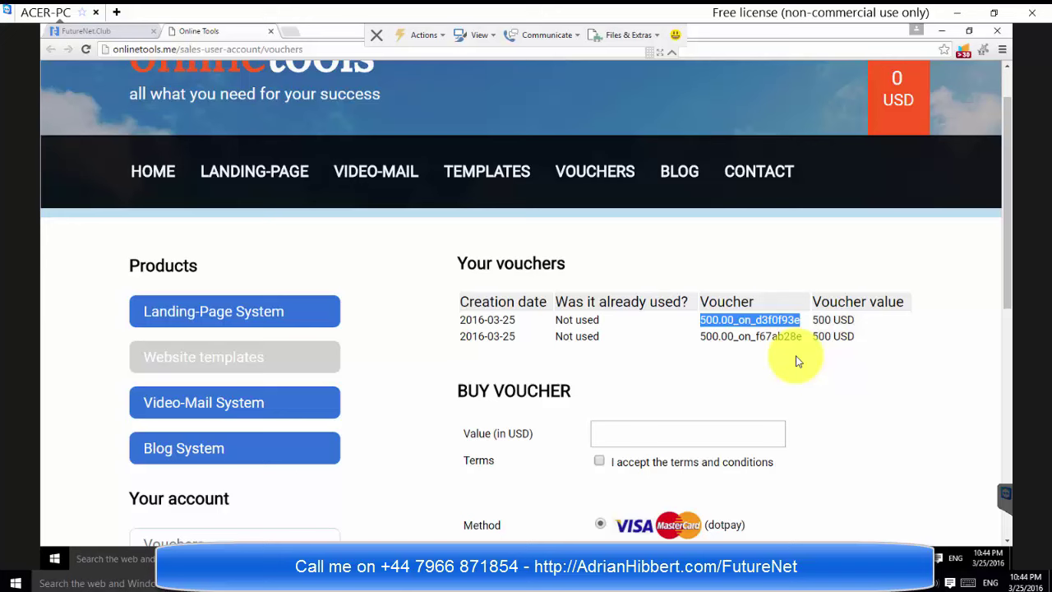
pyautogui.rightClick(796, 362)
pyautogui.click(796, 362)
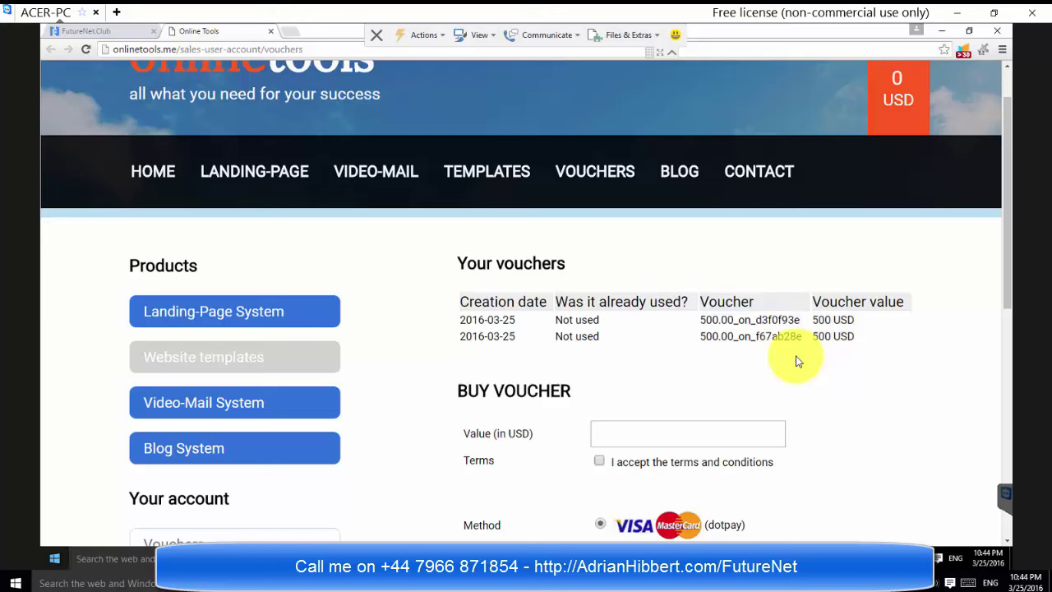
pyautogui.press('super')
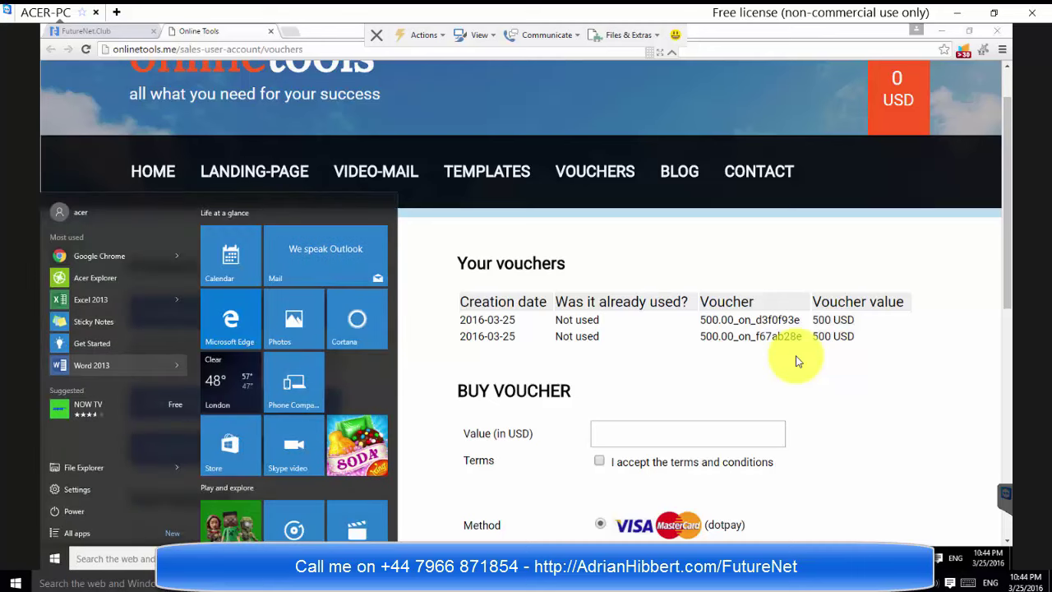
# Step: Start a blank Word 2013 document and paste in code 500.00_on_d3f0f93e
pyautogui.click(796, 362)
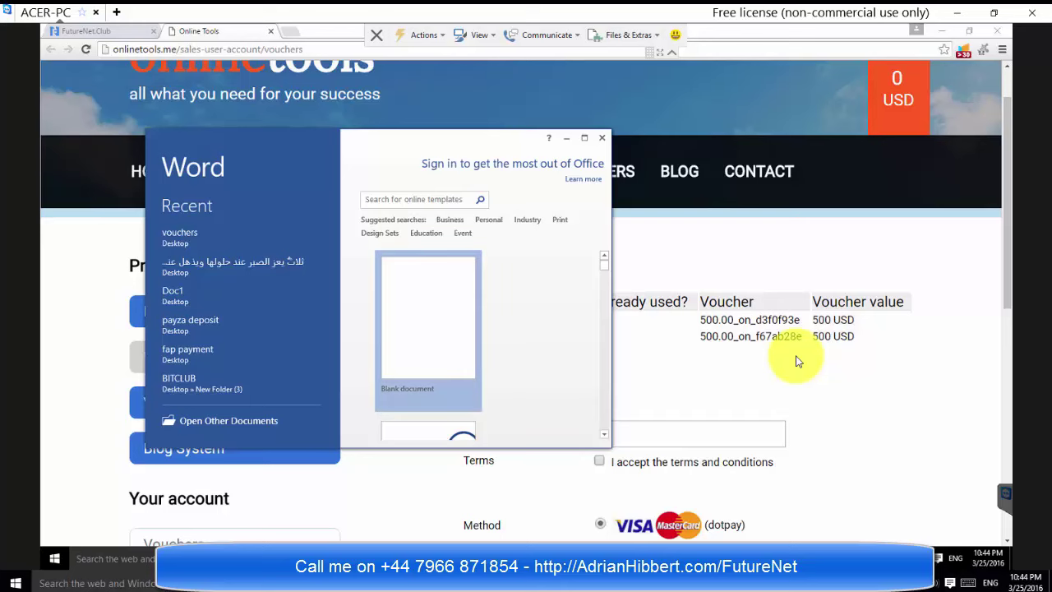
pyautogui.press('Return')
pyautogui.hotkey('shift', 'F10')
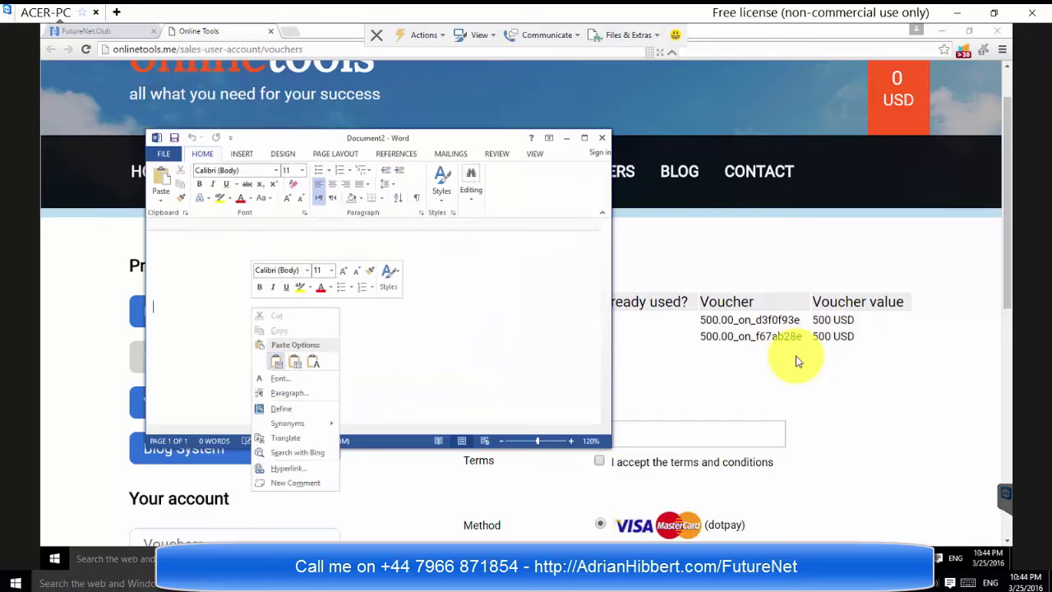
pyautogui.press('Escape')
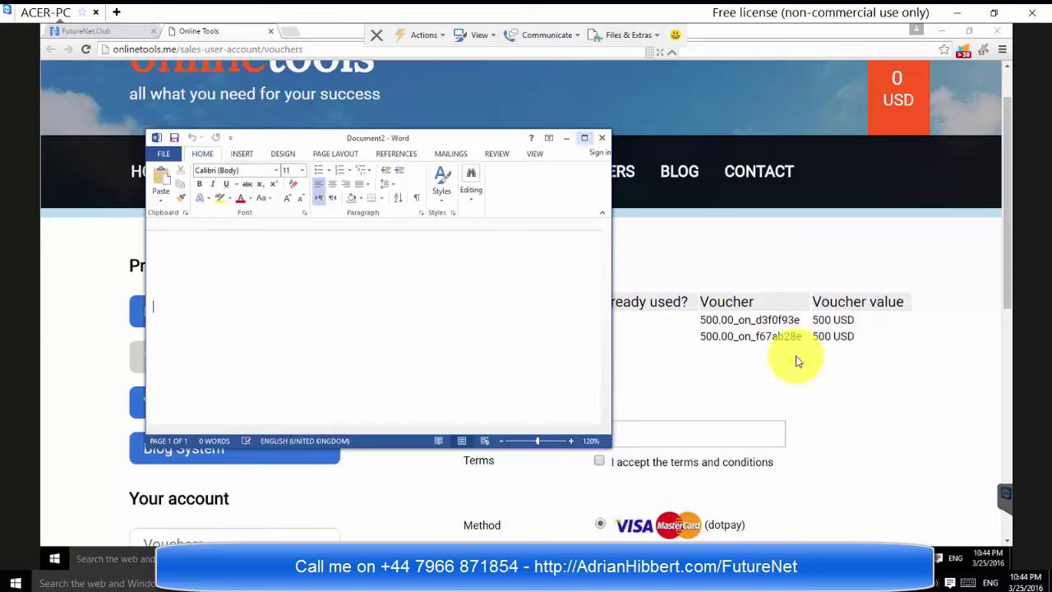
pyautogui.hotkey('shift', 'F10')
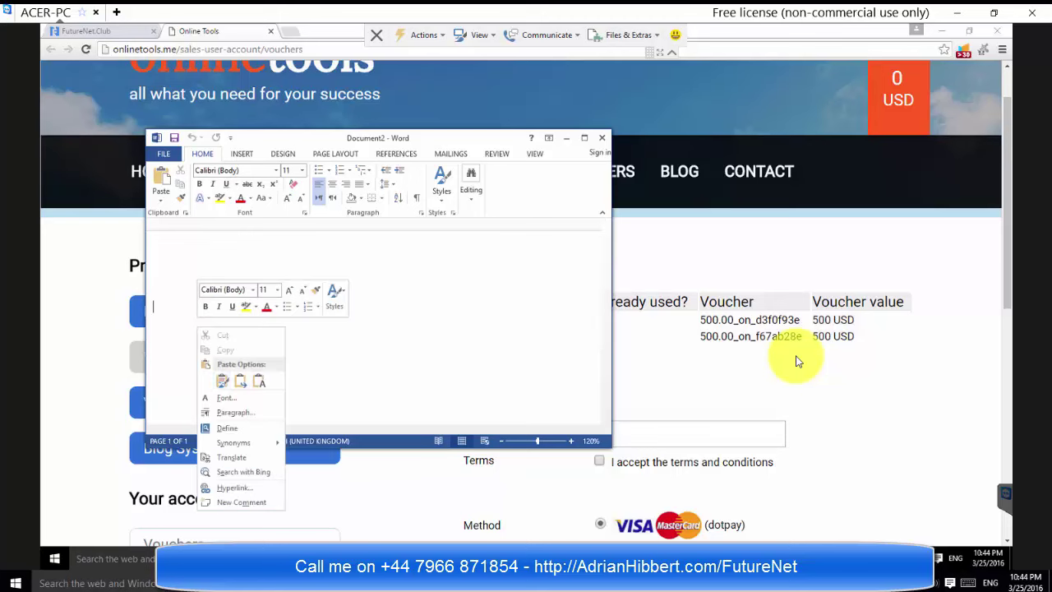
pyautogui.press('Escape')
pyautogui.hotkey('ctrl', 'v')
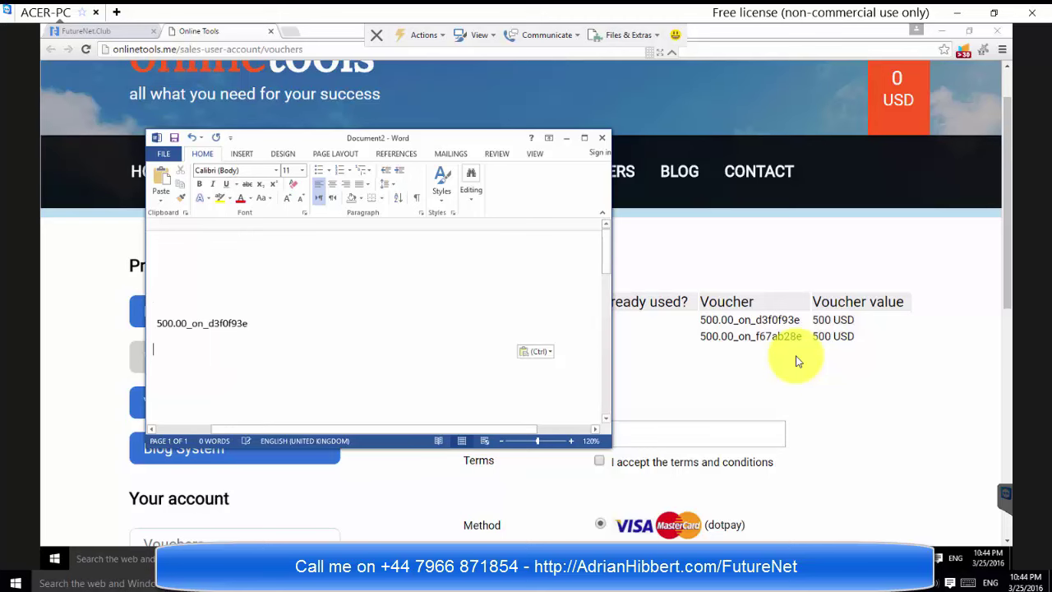
pyautogui.hotkey('alt', 'Tab')
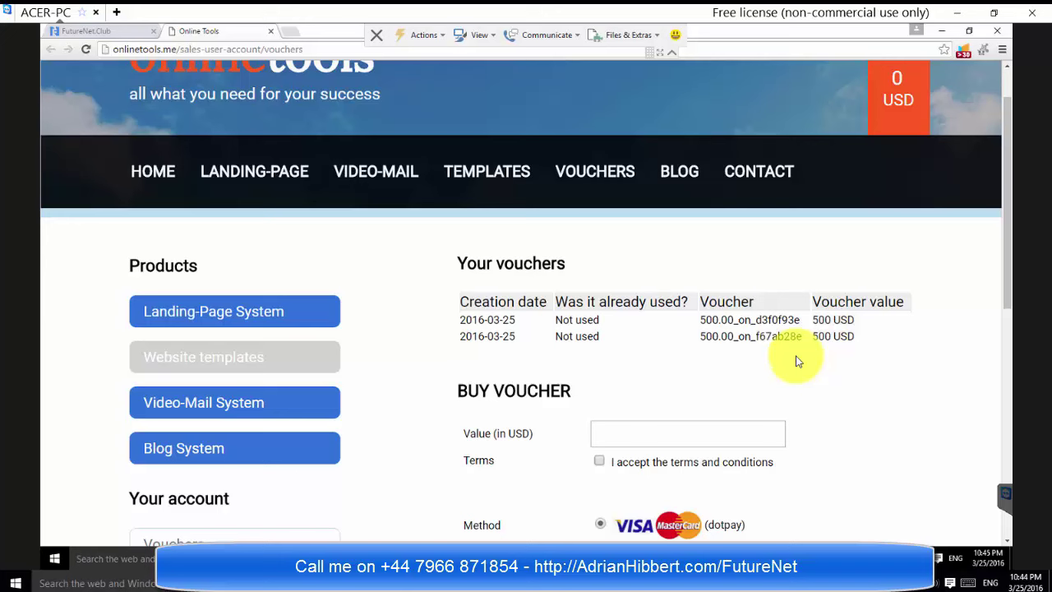
pyautogui.moveTo(700, 336); pyautogui.dragTo(802, 336)
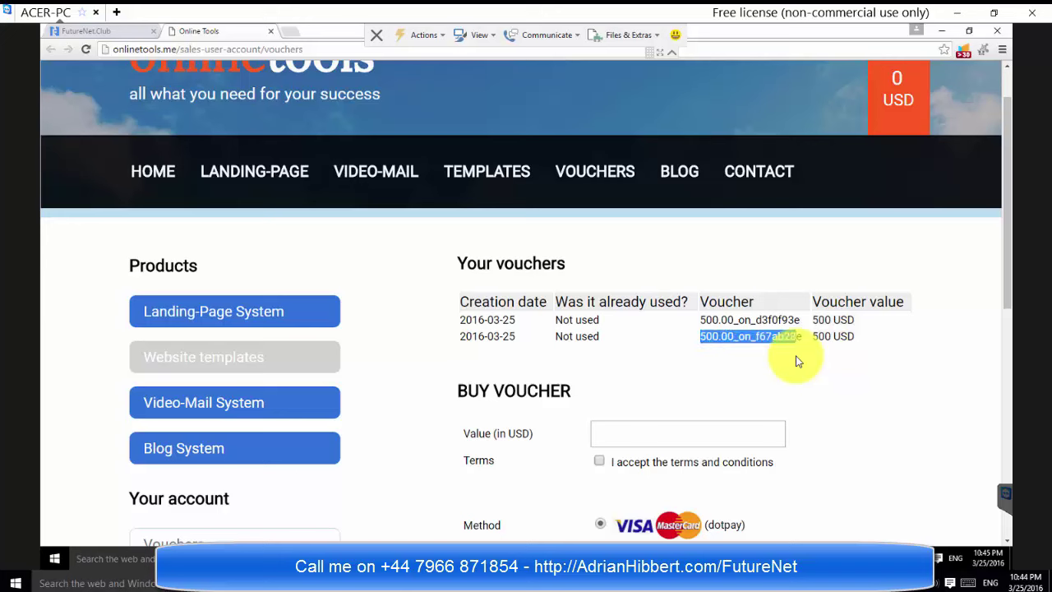
pyautogui.rightClick(796, 360)
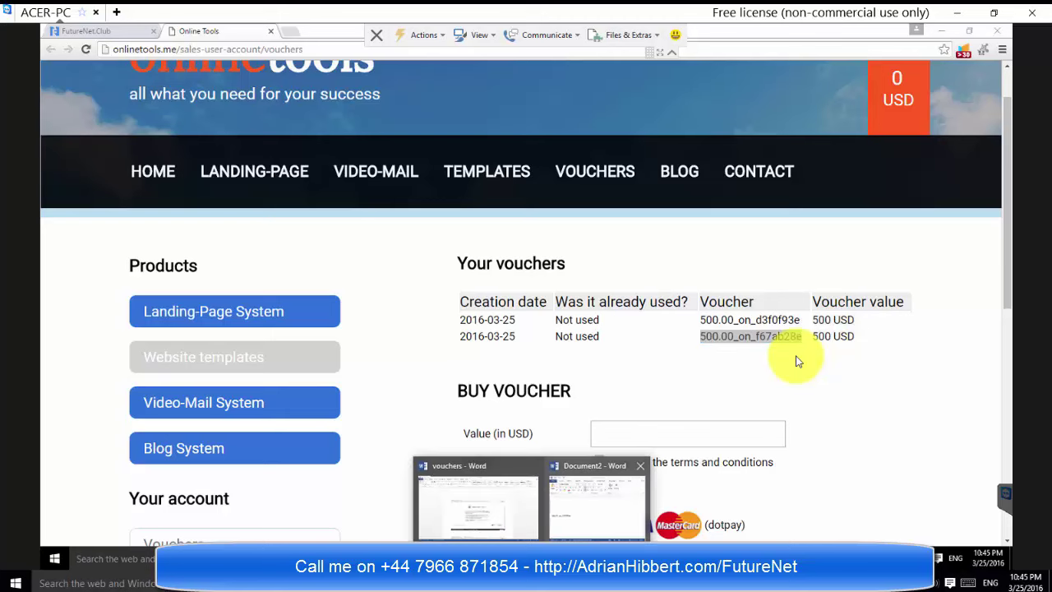
pyautogui.hotkey('alt', 'Tab')
pyautogui.hotkey('shift', 'F10')
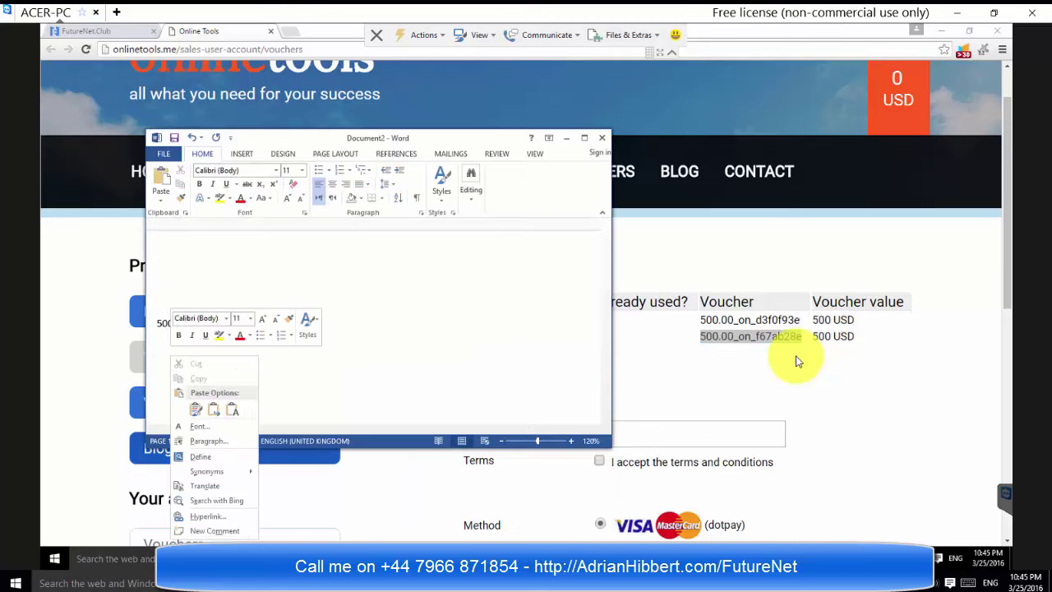
pyautogui.press('Return')
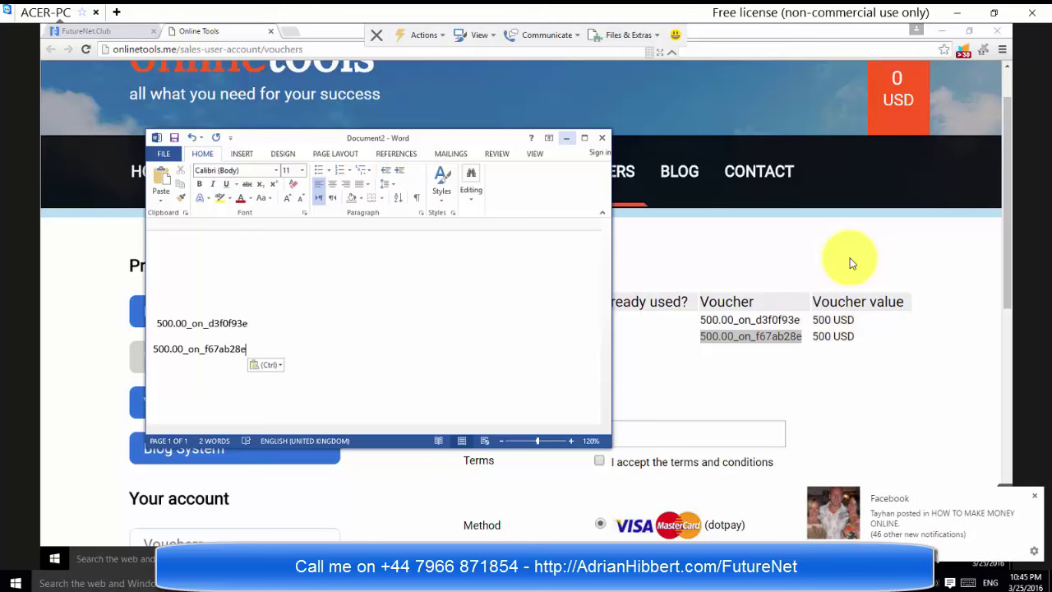
pyautogui.press('super+Down')
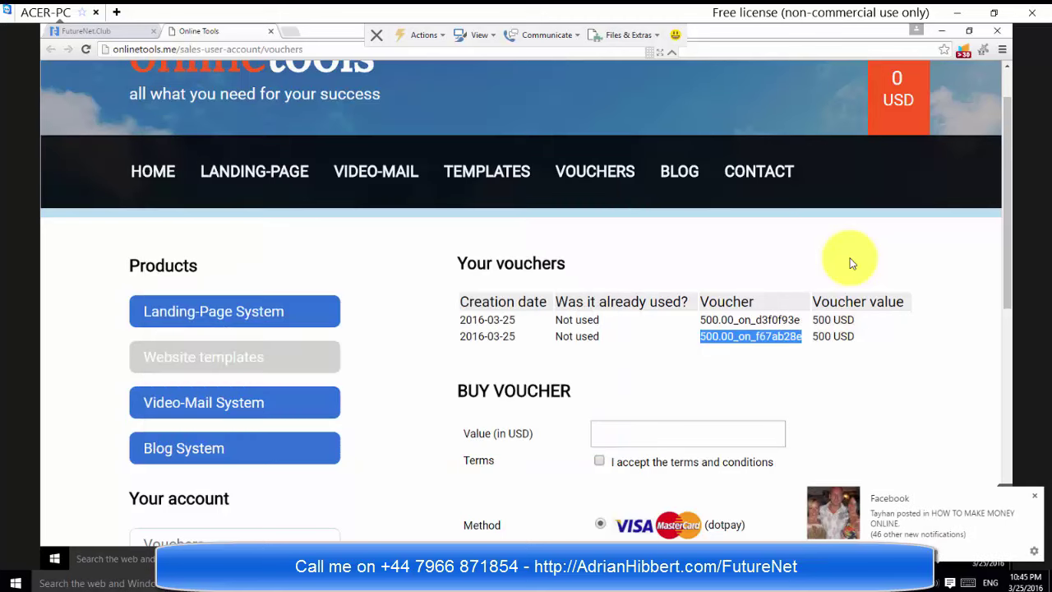
# Step: Switch to the FutureNet.Club tab and open the power matrix page
pyautogui.hotkey('ctrl', 'Tab')
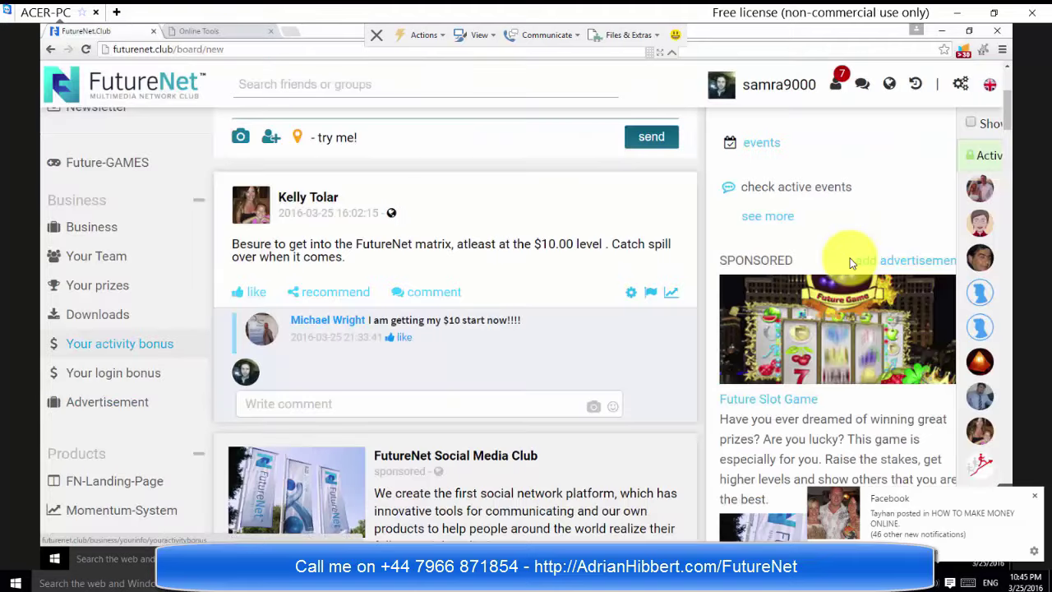
pyautogui.scroll(-1, 851, 263)
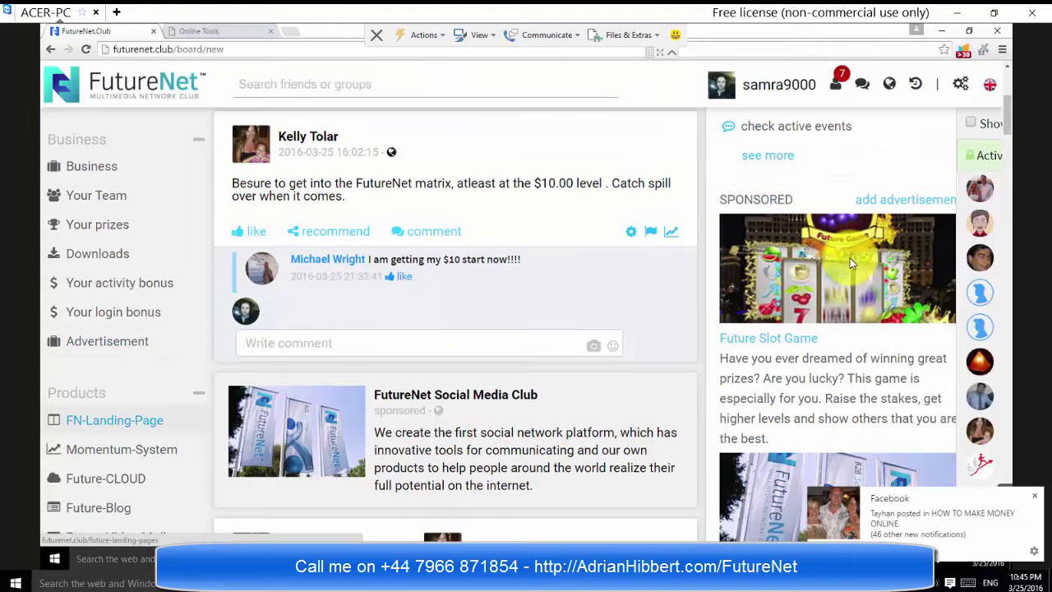
pyautogui.scroll(-1, 851, 263)
pyautogui.scroll(1, 841, 258)
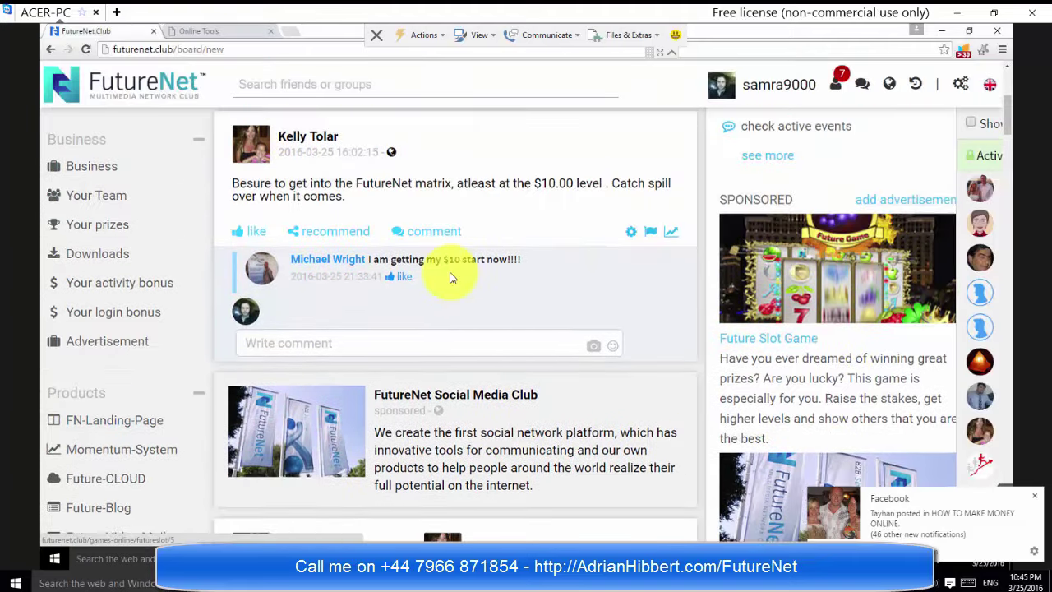
pyautogui.click(85, 175)
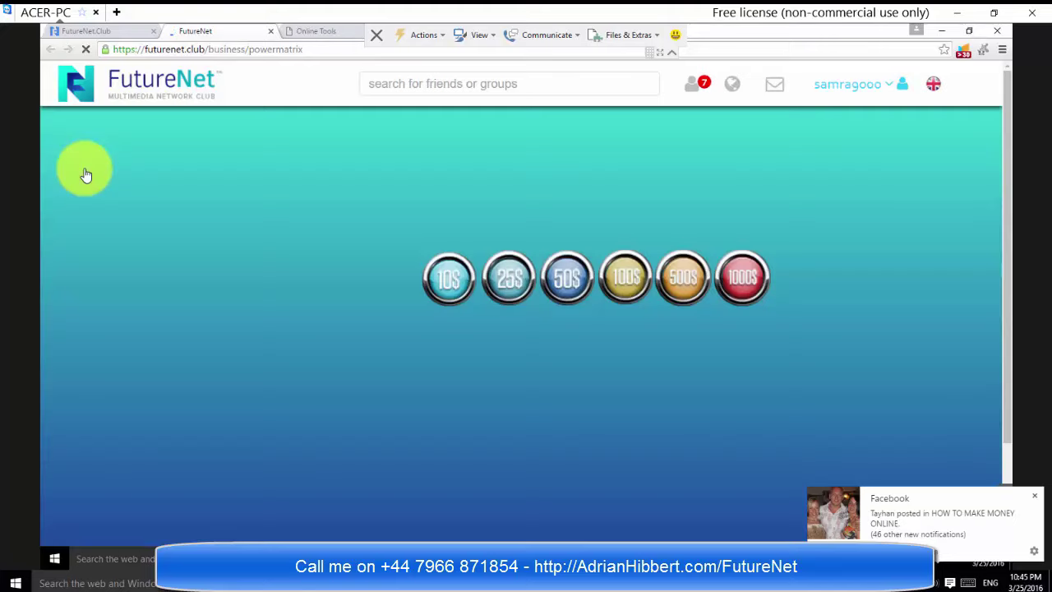
pyautogui.scroll(-1, 85, 174)
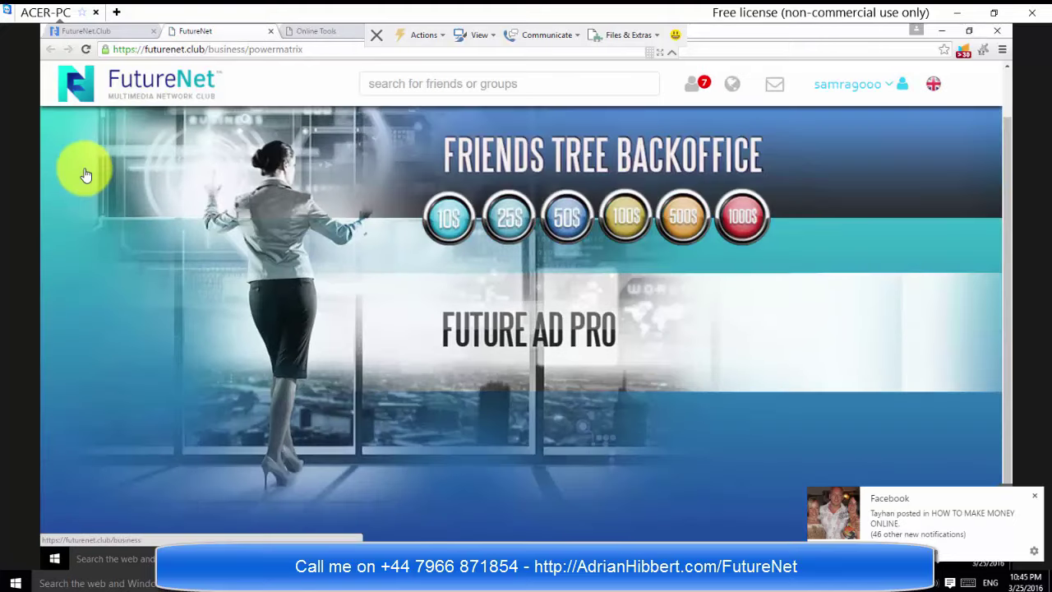
# Step: Open the Business page and scroll down to the 1000$ Royal tier
pyautogui.click(86, 174)
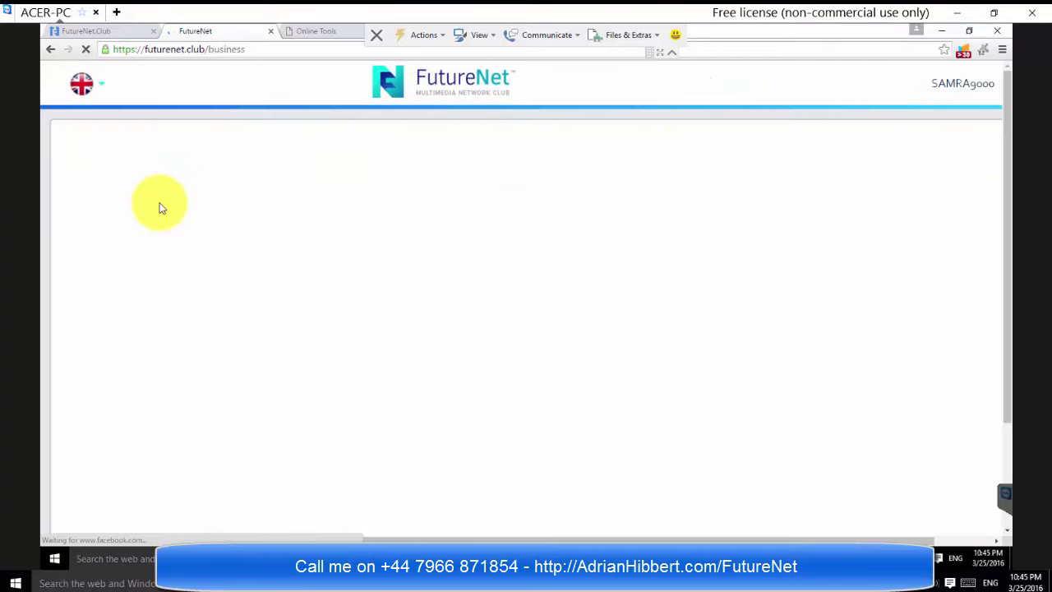
pyautogui.scroll(-1, 161, 208)
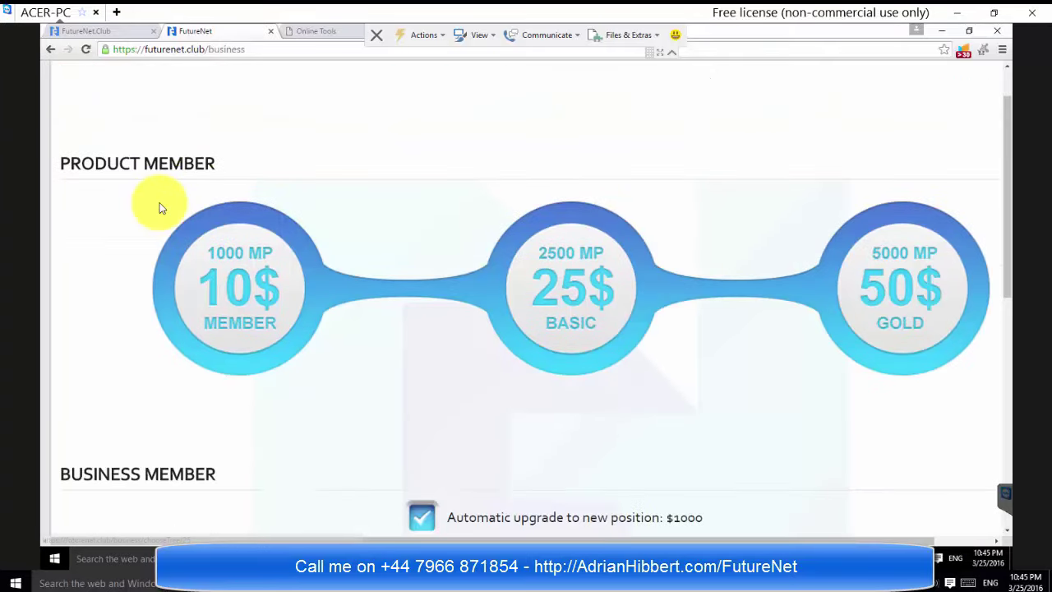
pyautogui.scroll(-3, 161, 208)
pyautogui.scroll(-1, 161, 208)
pyautogui.scroll(-1, 161, 208)
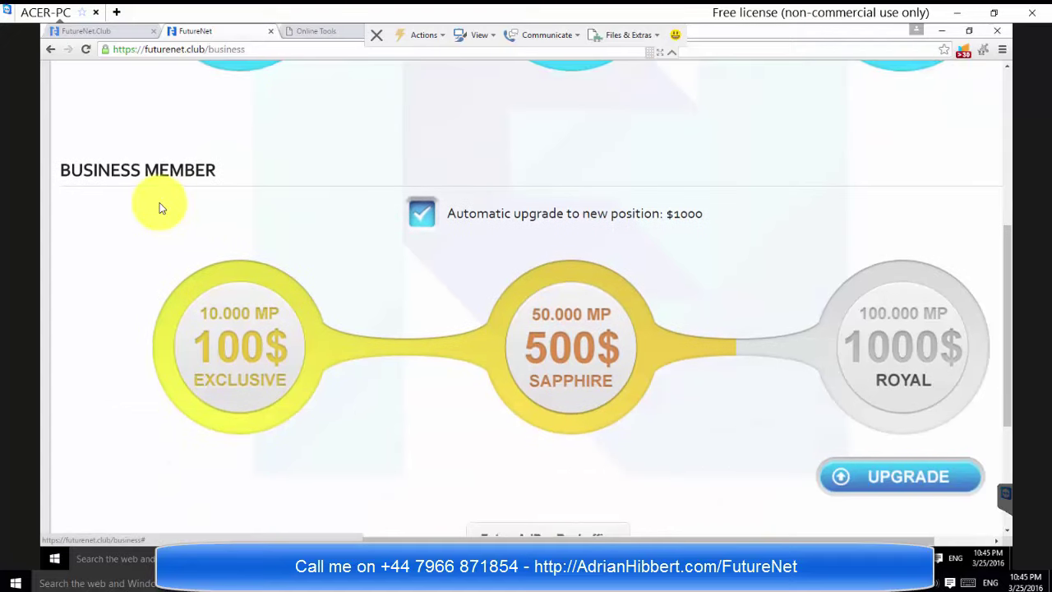
pyautogui.scroll(-2, 161, 208)
pyautogui.scroll(-1, 161, 208)
pyautogui.scroll(7, 161, 208)
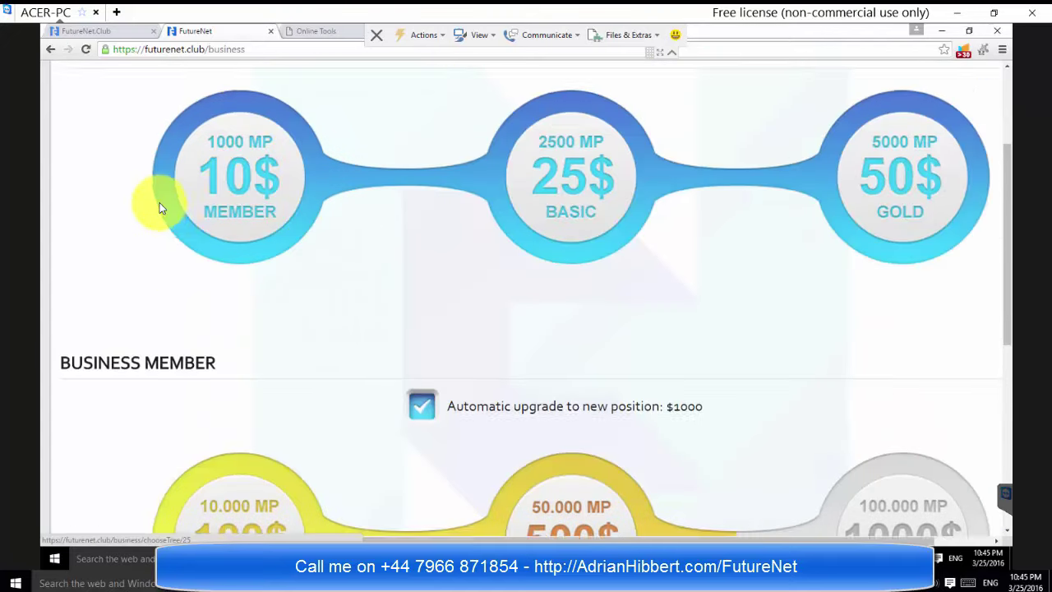
pyautogui.scroll(3, 161, 208)
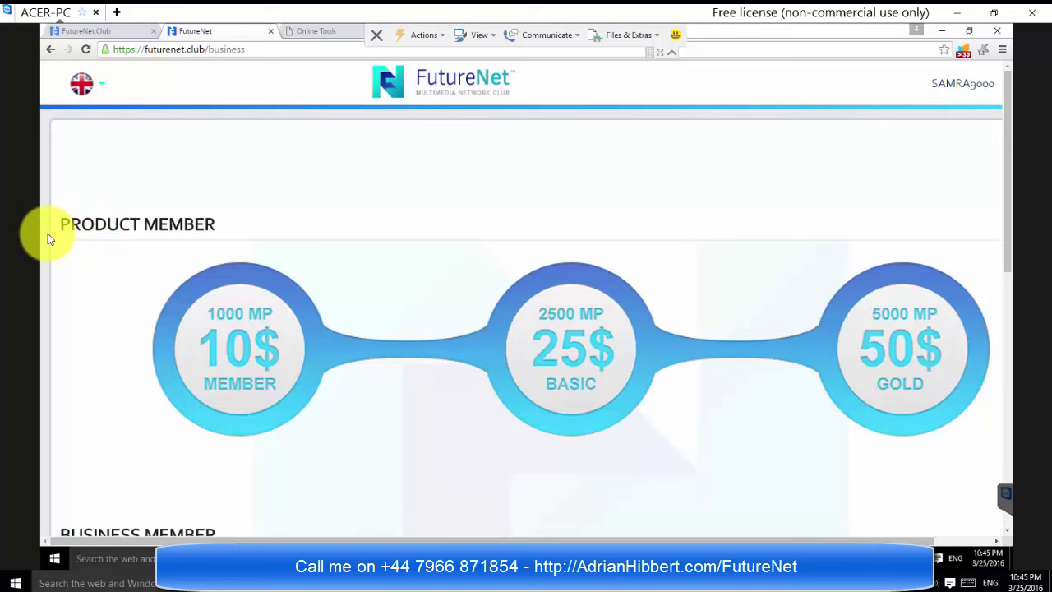
pyautogui.scroll(-4, 48, 233)
pyautogui.scroll(-4, 47, 233)
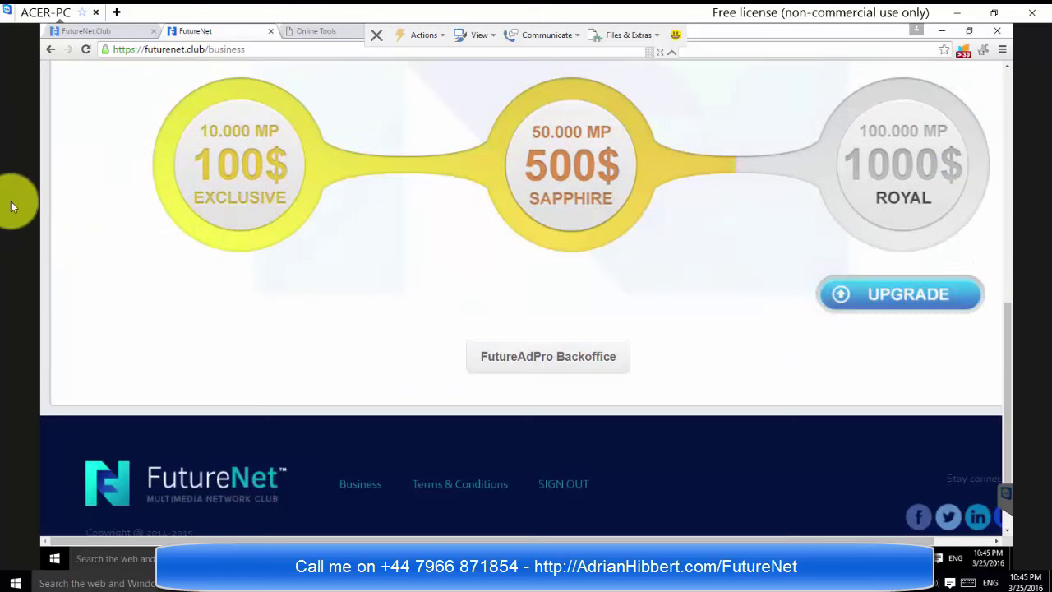
# Step: Choose the 1000$ Royal upgrade and select FutureNet Code as the payment method
pyautogui.click(918, 189)
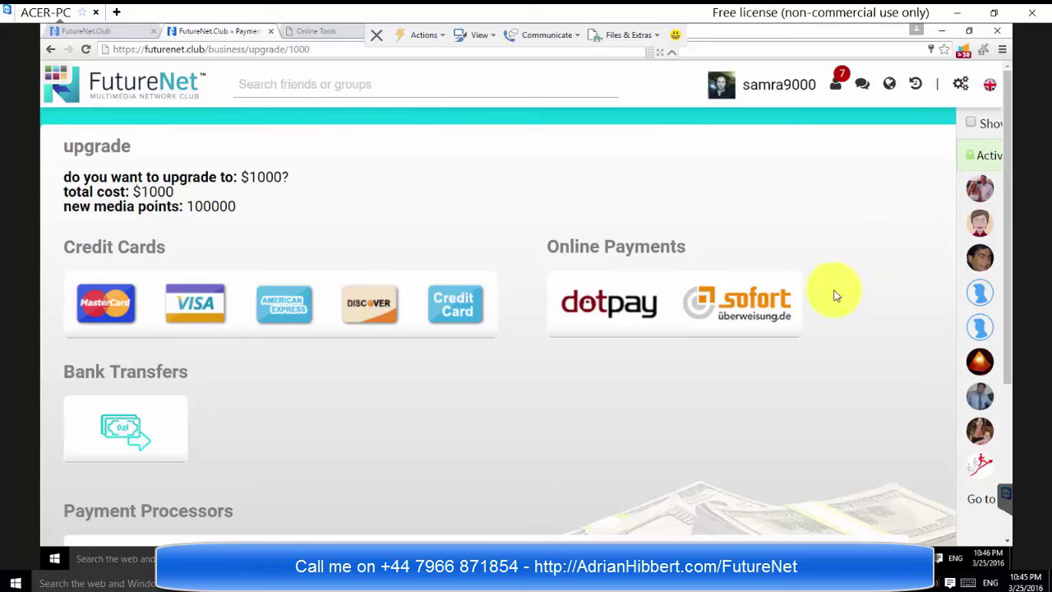
pyautogui.scroll(-2, 802, 314)
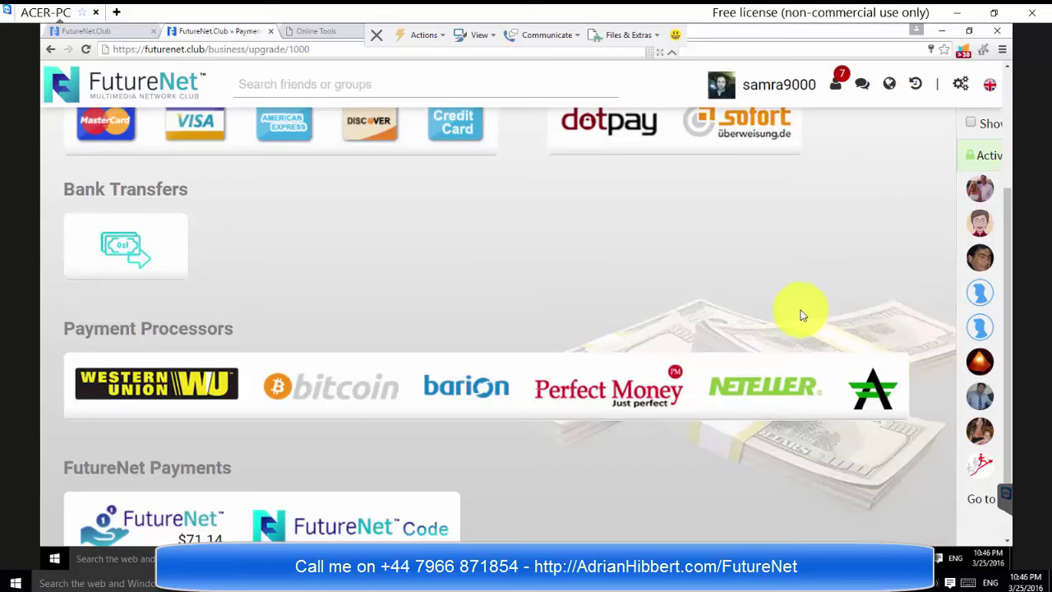
pyautogui.scroll(-1, 800, 310)
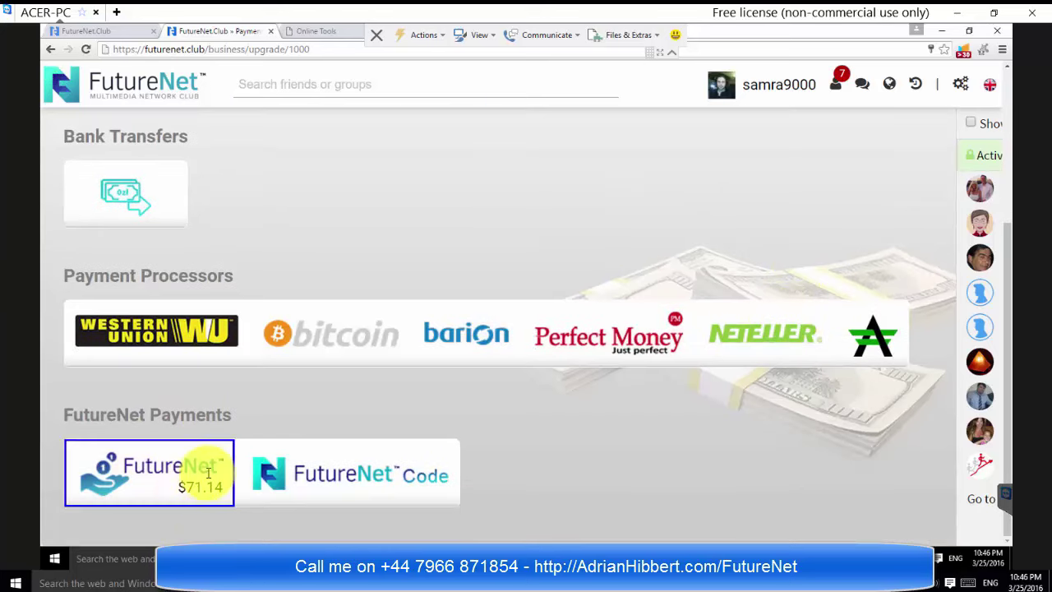
pyautogui.click(360, 487)
pyautogui.click(360, 487)
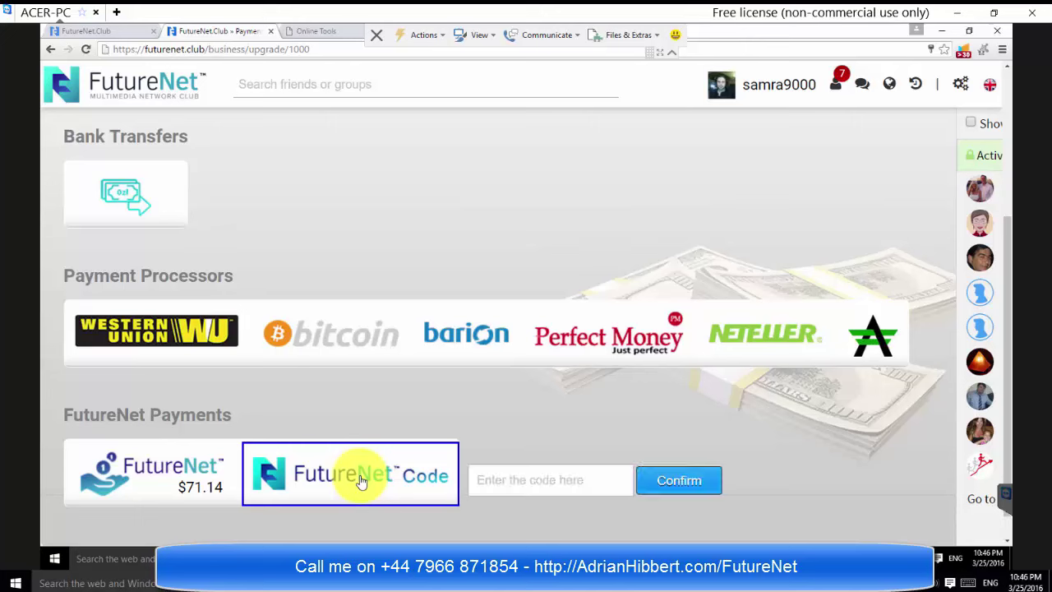
# Step: Paste and submit the 500.00 voucher code, which is rejected as 'Code price is wrong'
pyautogui.click(550, 480)
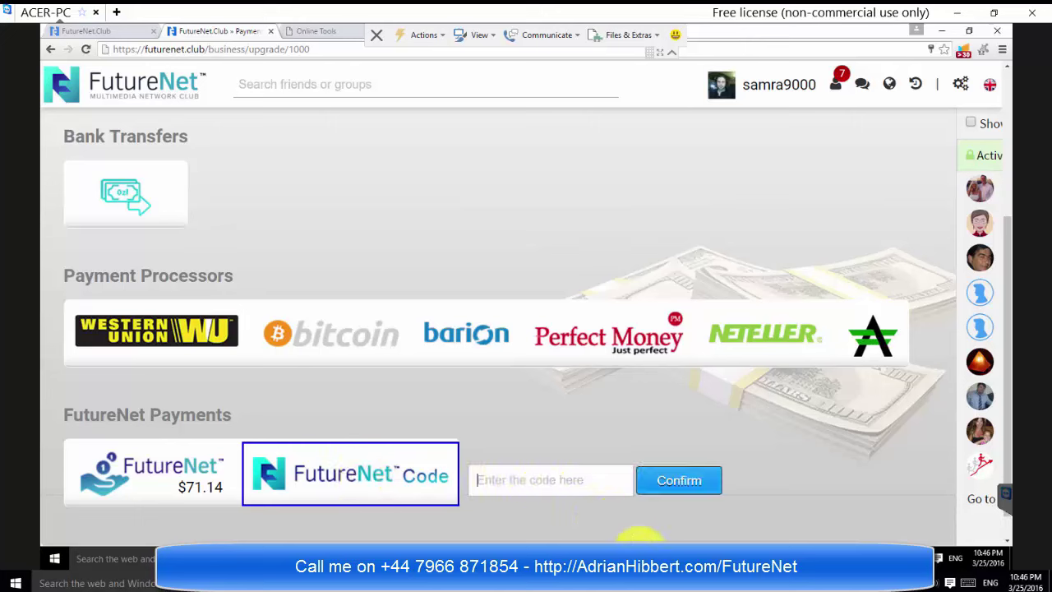
pyautogui.rightClick(482, 478)
pyautogui.click(502, 382)
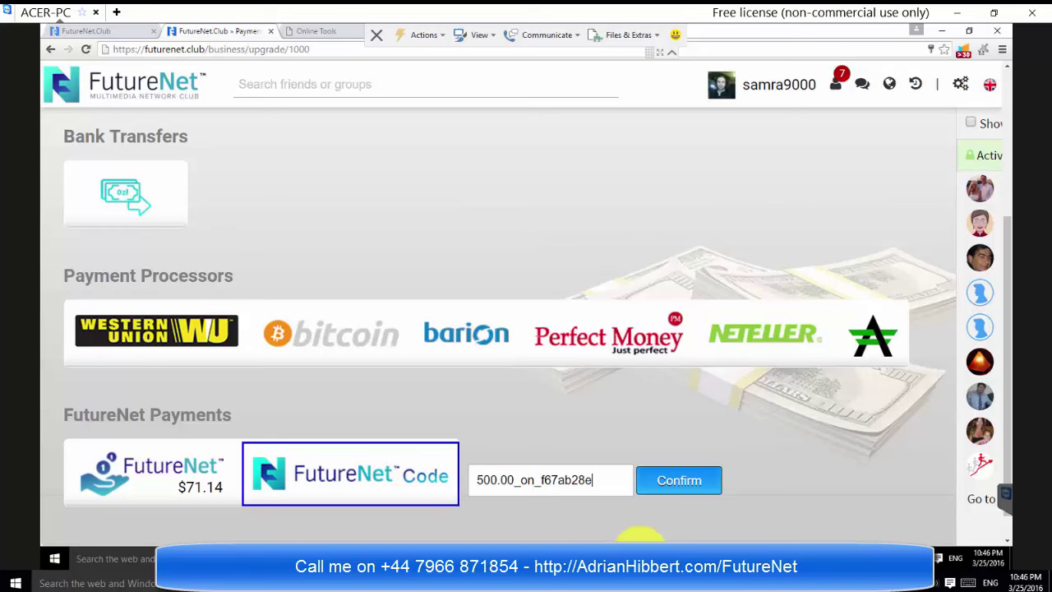
pyautogui.press('Return')
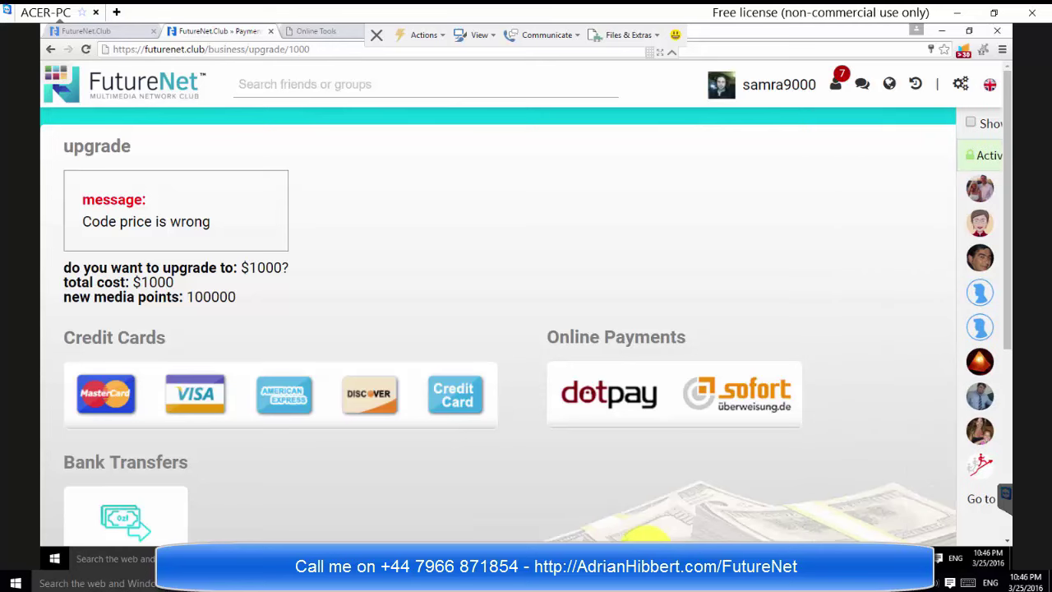
# Step: Go to the dashboard and open Your activity bonus, showing 0.00 revenues
pyautogui.scroll(-1, 728, 435)
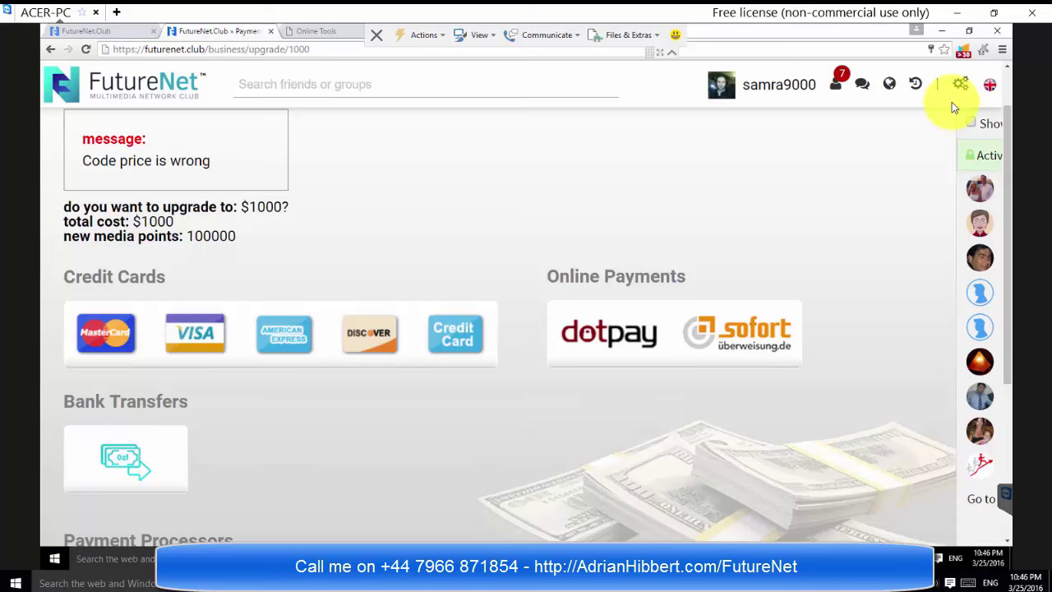
pyautogui.scroll(1, 124, 90)
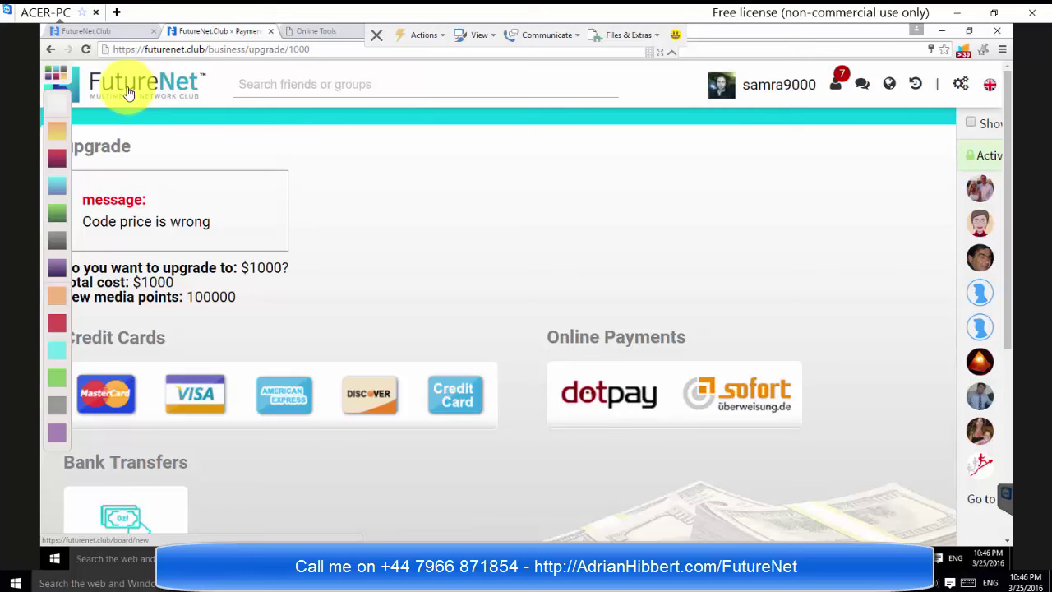
pyautogui.click(128, 93)
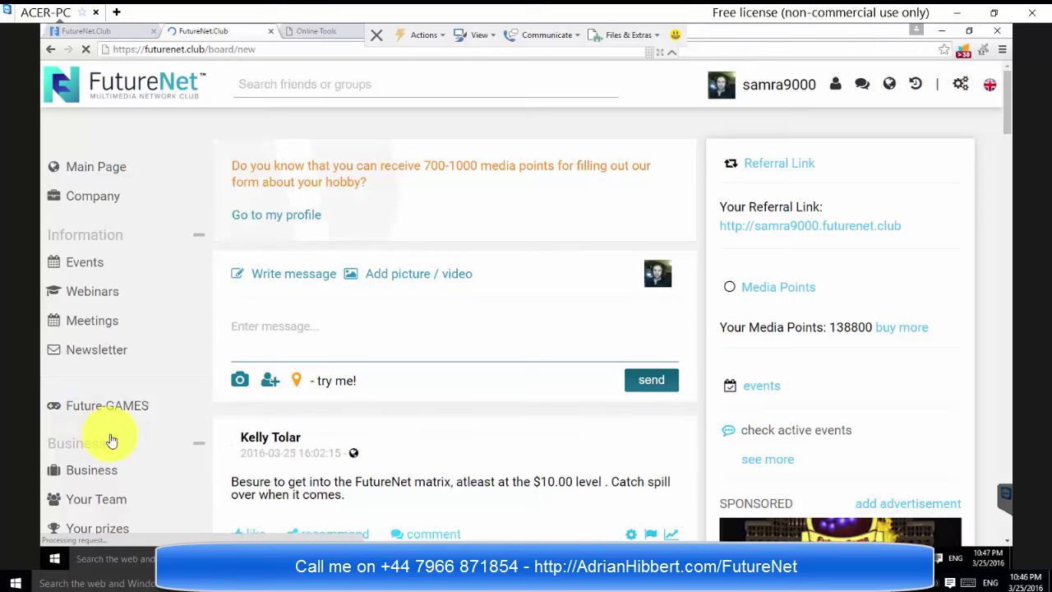
pyautogui.scroll(-3, 107, 436)
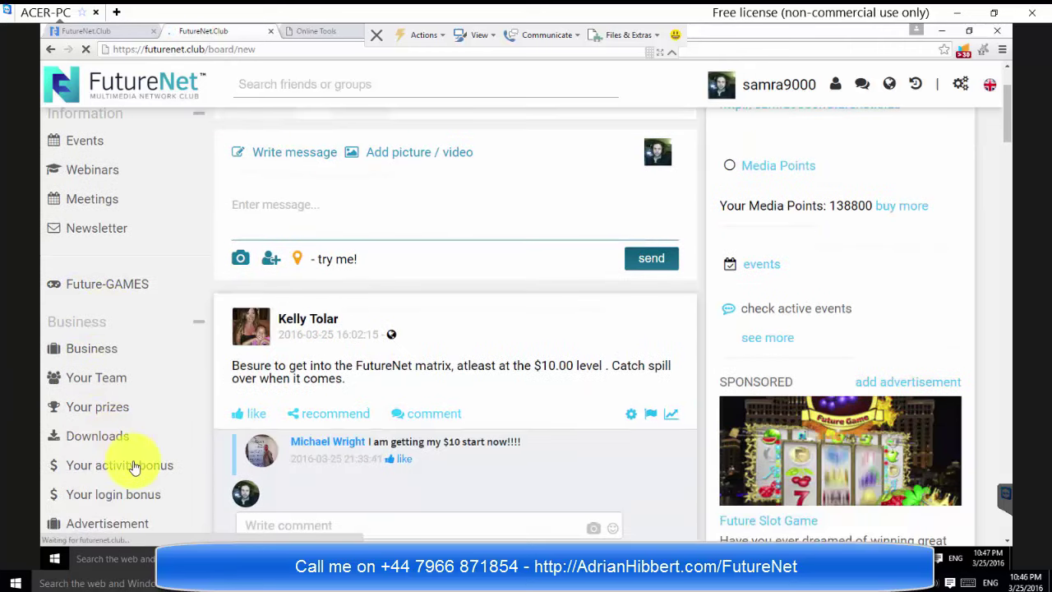
pyautogui.click(134, 467)
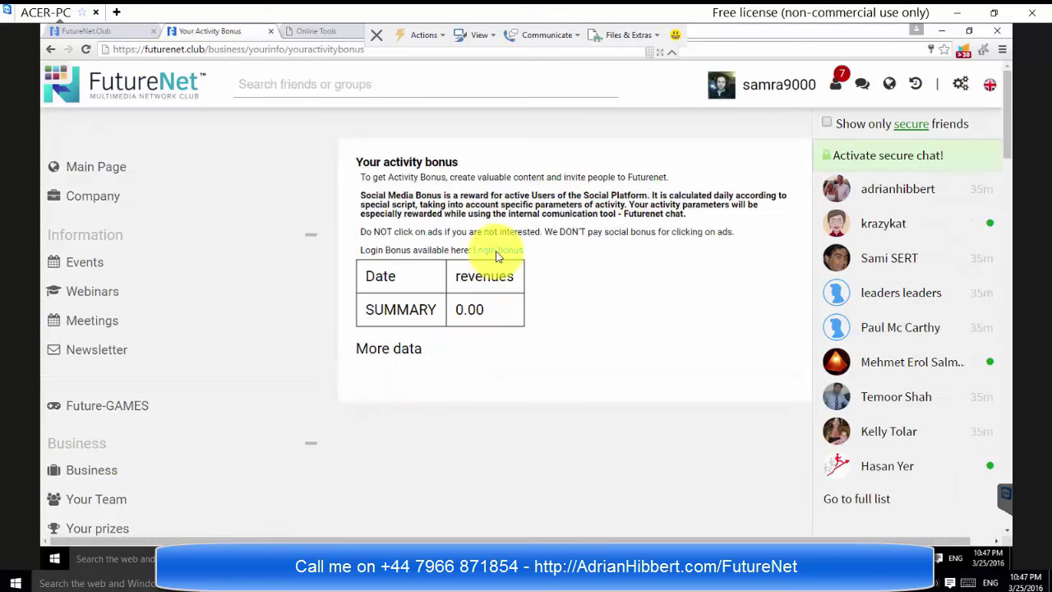
pyautogui.click(498, 251)
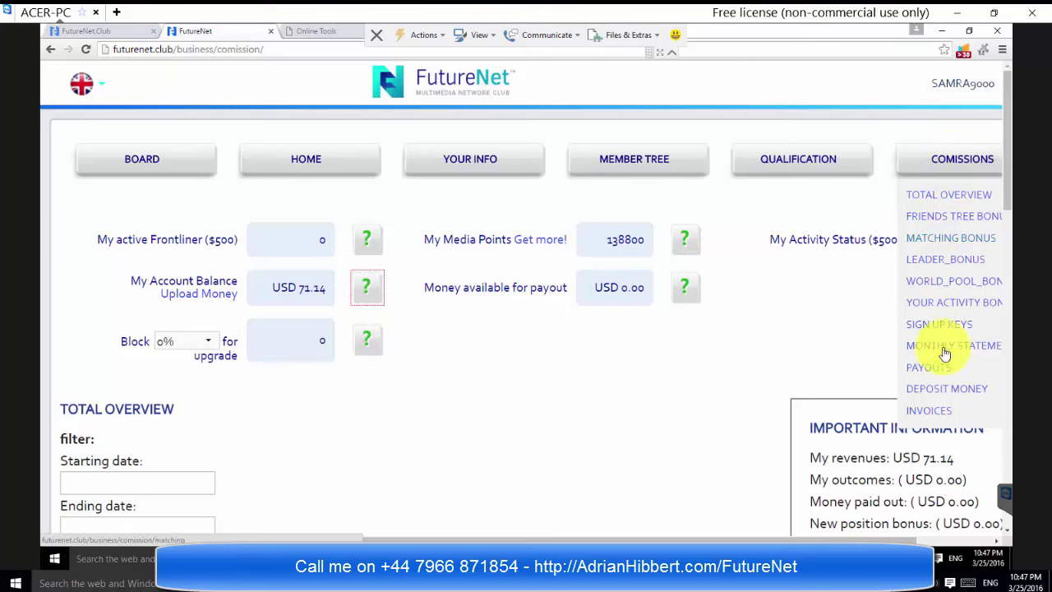
pyautogui.click(937, 393)
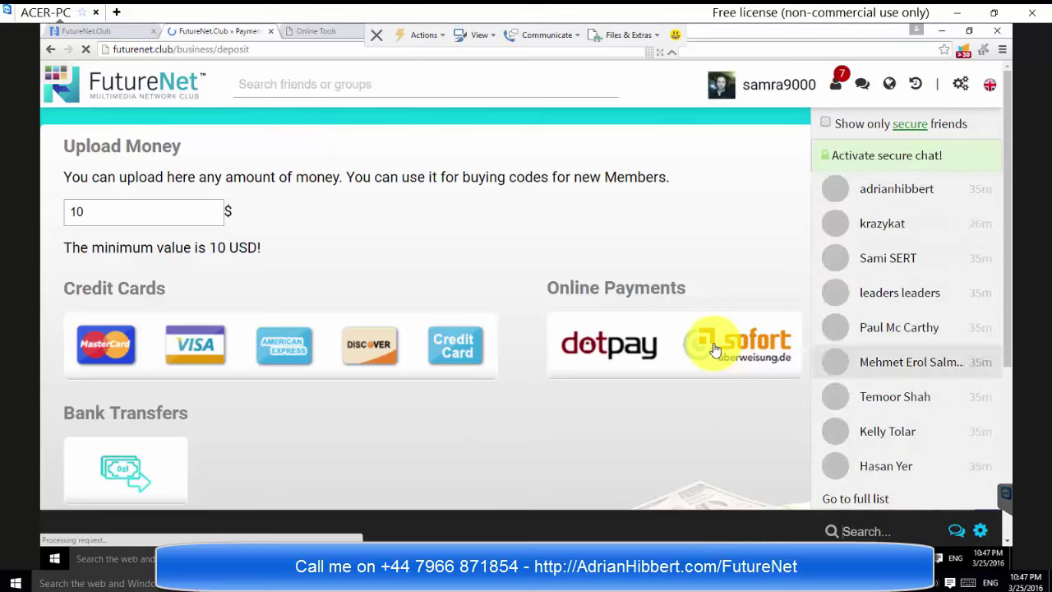
pyautogui.click(713, 347)
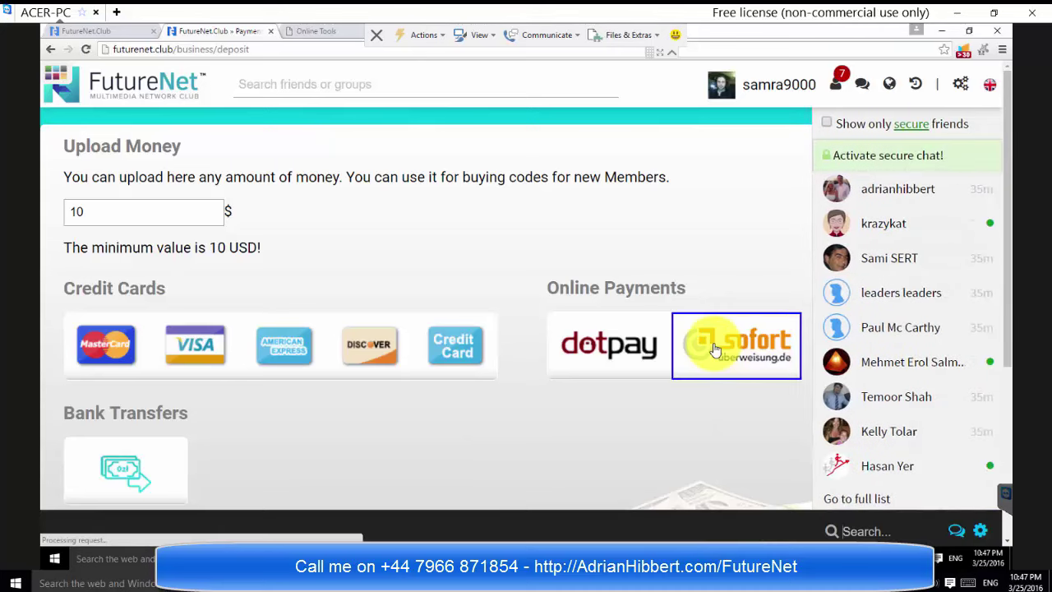
pyautogui.scroll(-2, 713, 348)
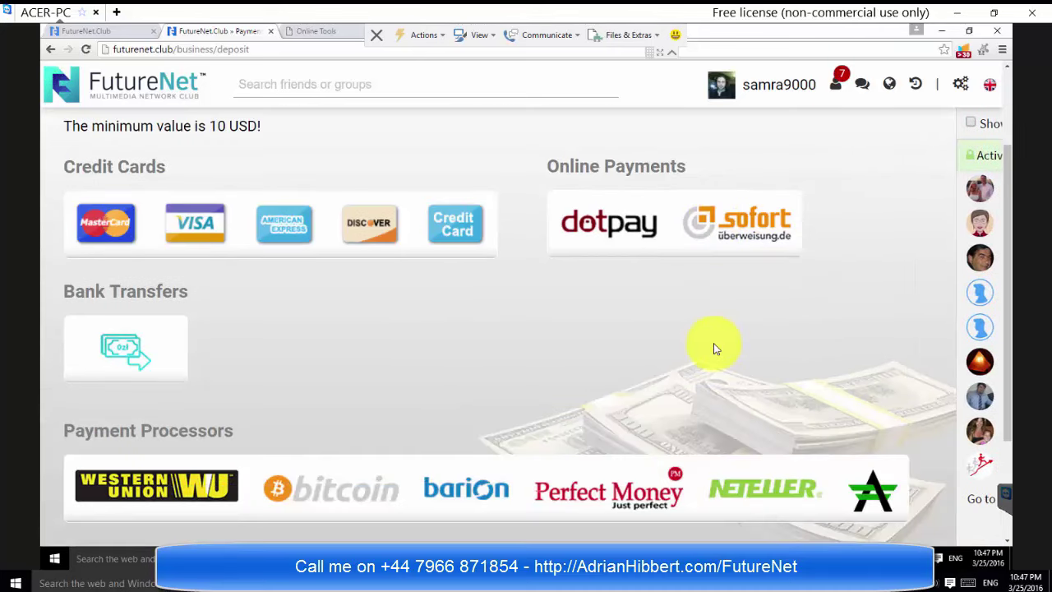
pyautogui.scroll(-2, 714, 349)
pyautogui.scroll(-1, 714, 348)
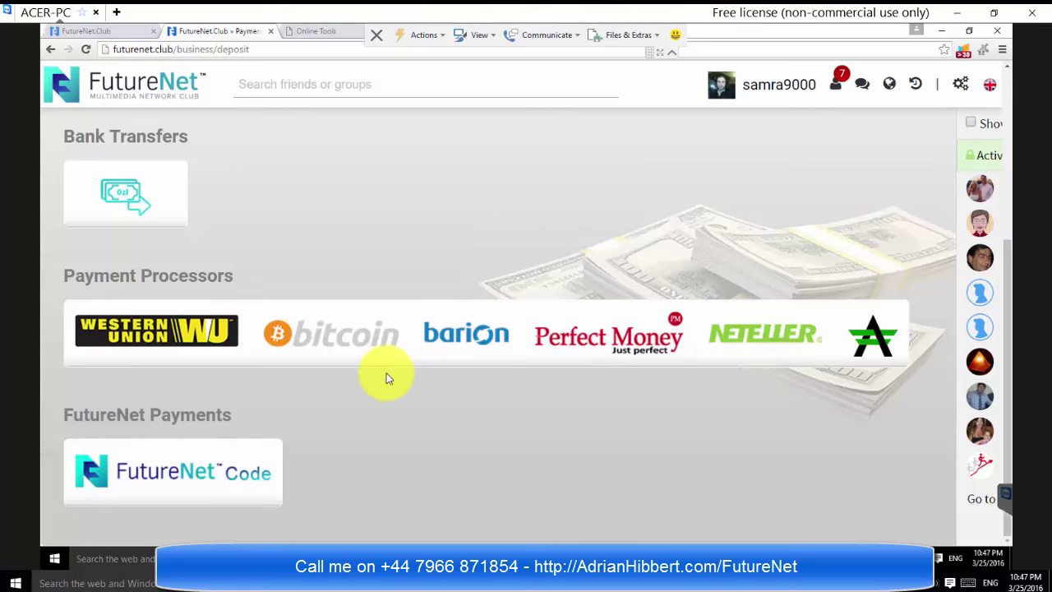
pyautogui.scroll(3, 387, 374)
pyautogui.scroll(1, 369, 358)
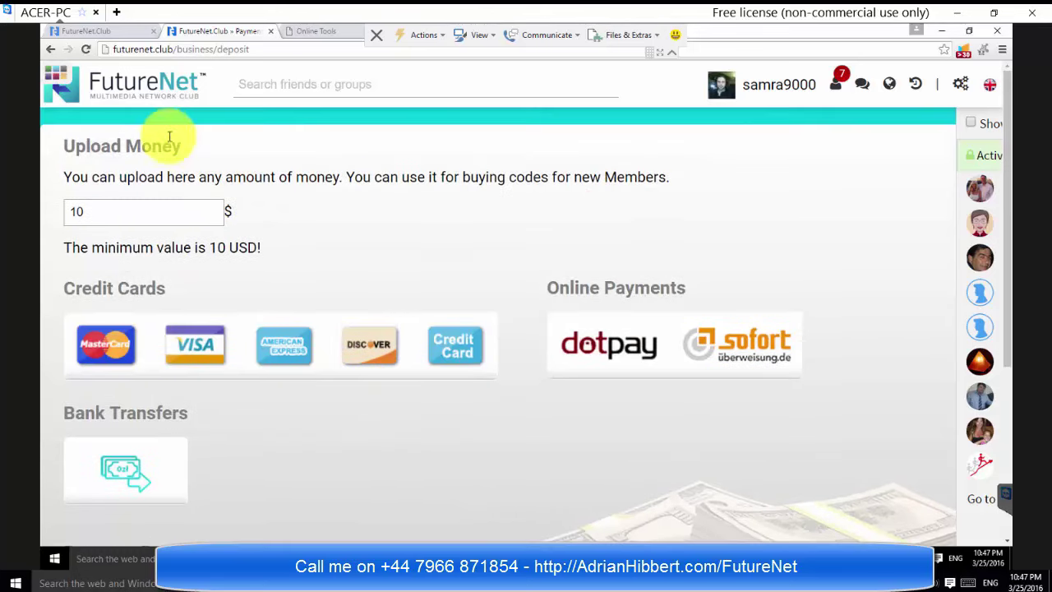
pyautogui.click(50, 47)
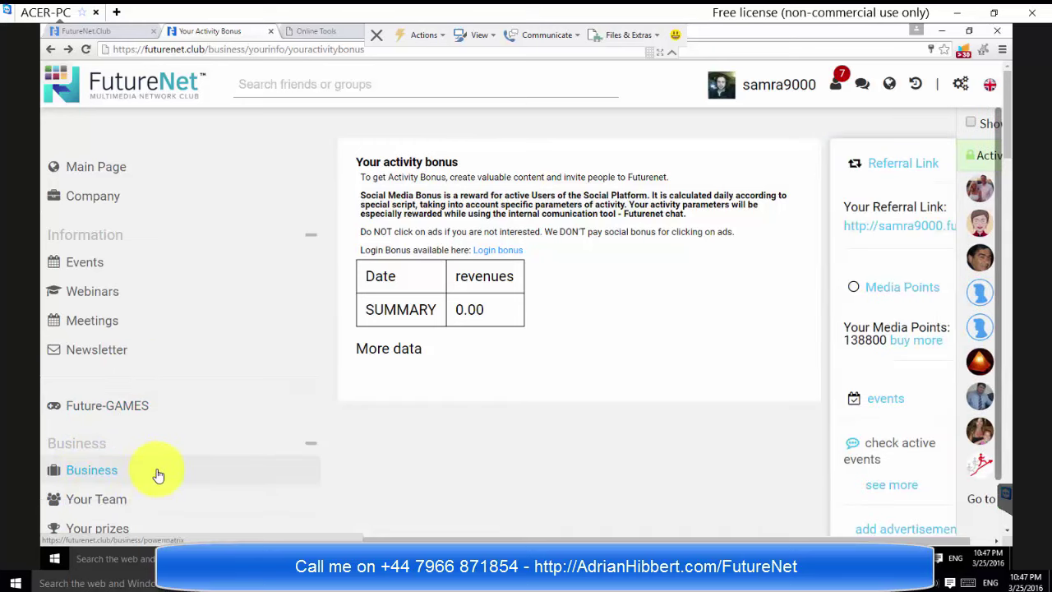
pyautogui.scroll(-2, 159, 475)
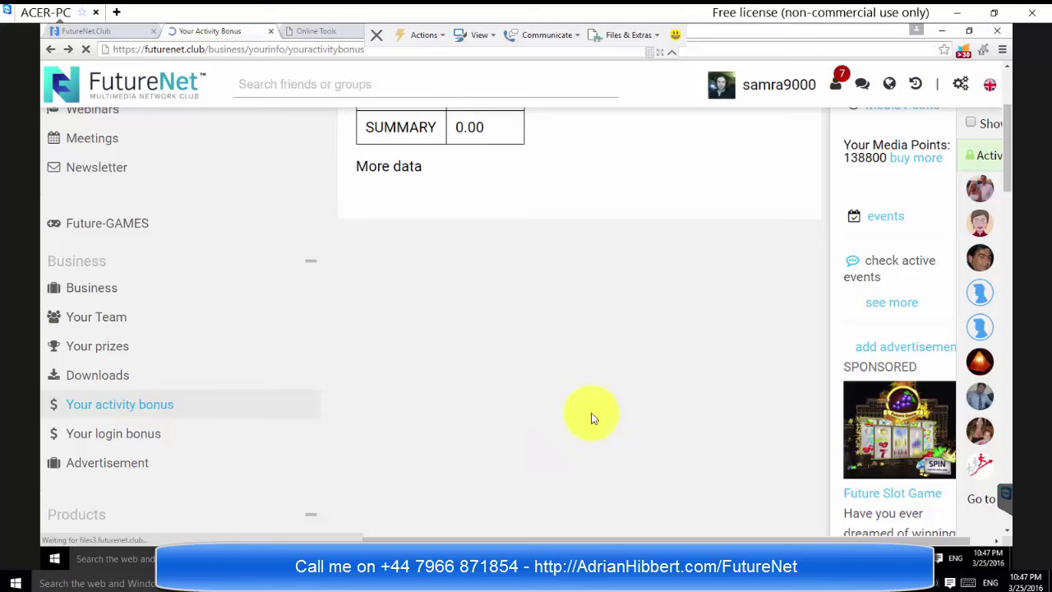
pyautogui.click(131, 405)
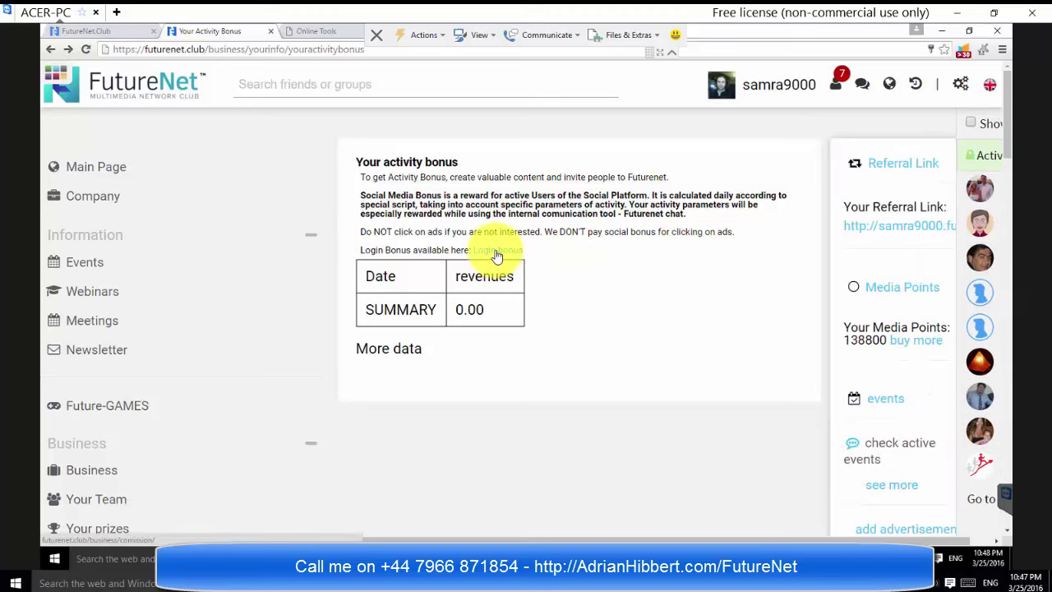
# Step: Open the commissions overview showing a USD 71.14 balance and 138800 media points
pyautogui.click(496, 251)
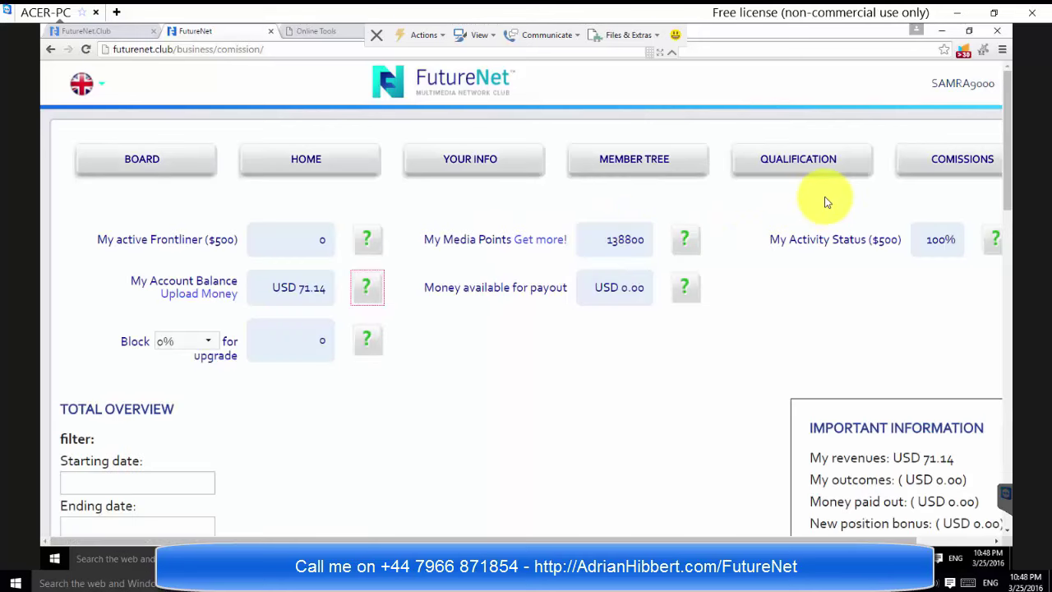
pyautogui.click(484, 175)
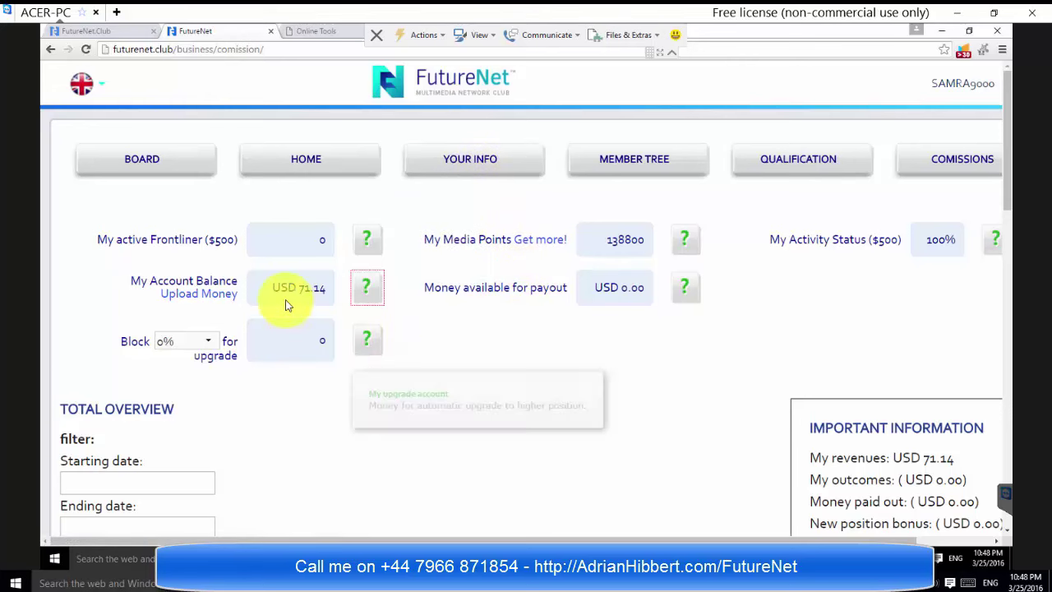
# Step: Open Upload Money and scroll down to the FutureNet Payments section
pyautogui.click(209, 294)
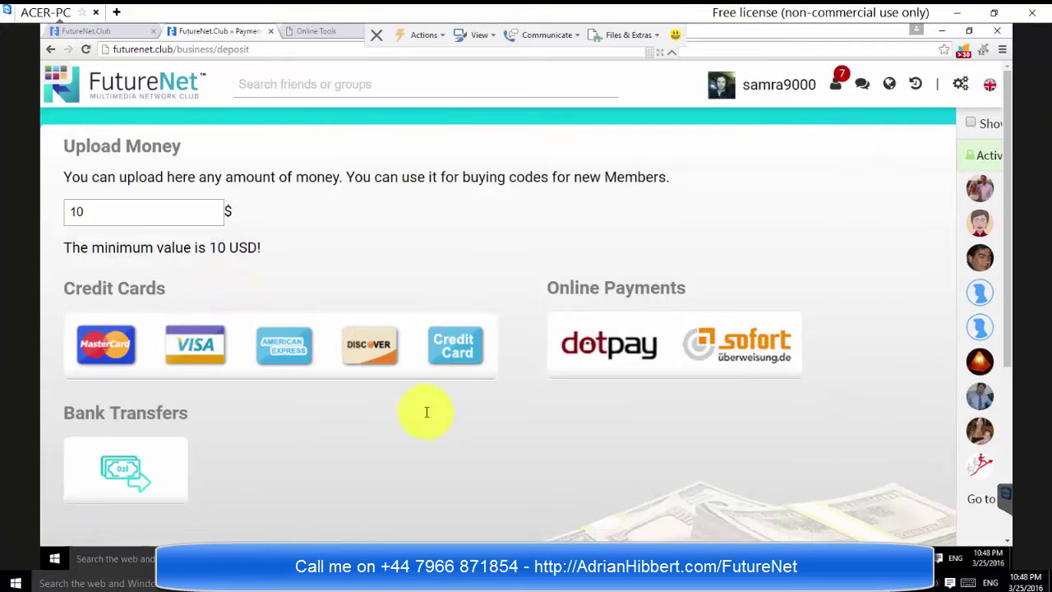
pyautogui.scroll(-1, 426, 412)
pyautogui.scroll(-1, 426, 412)
pyautogui.scroll(-1, 427, 412)
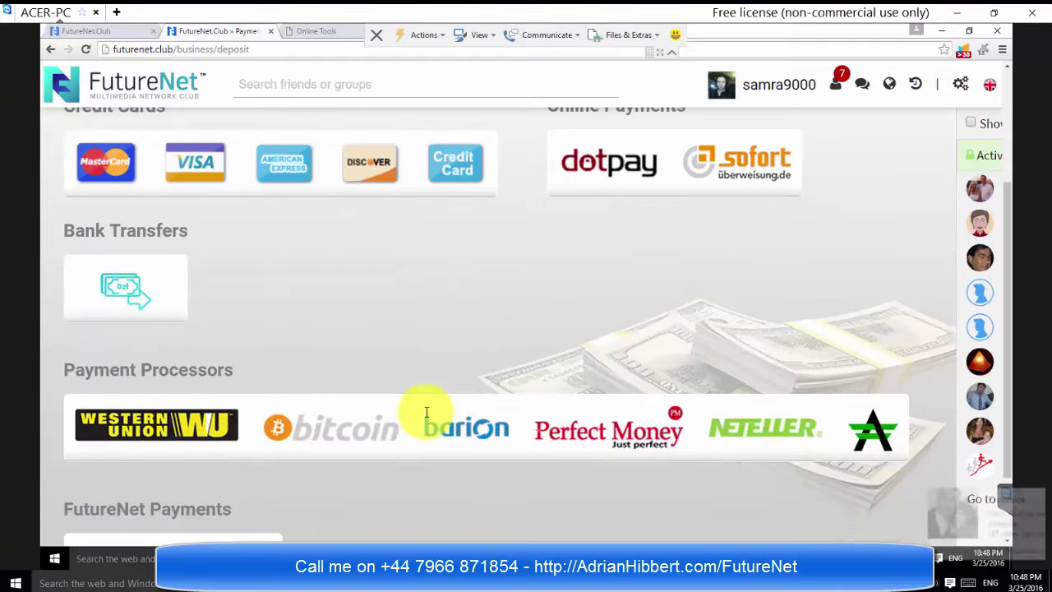
pyautogui.scroll(3, 427, 412)
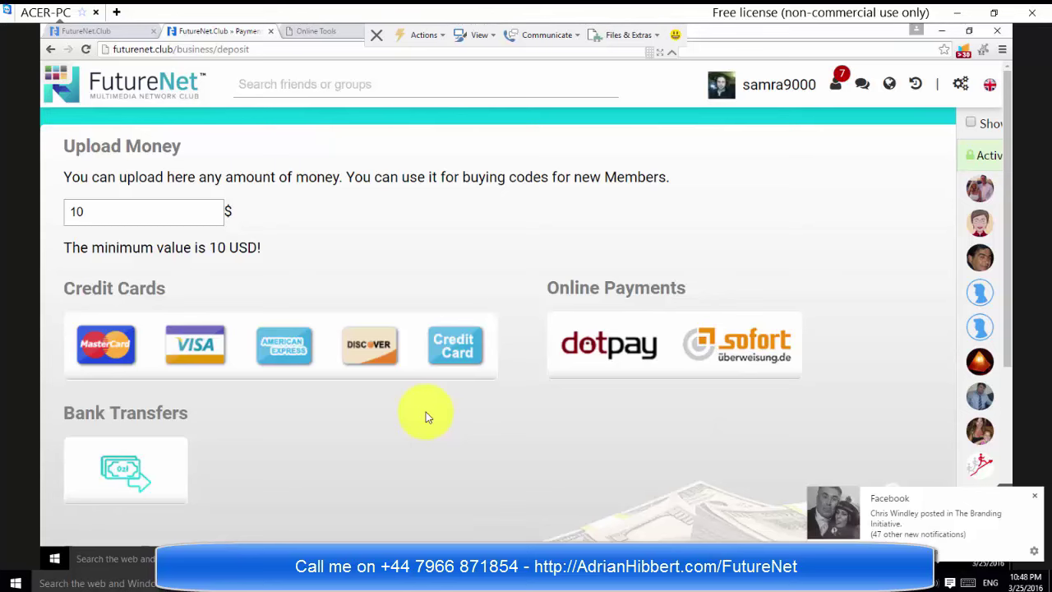
pyautogui.scroll(-3, 426, 416)
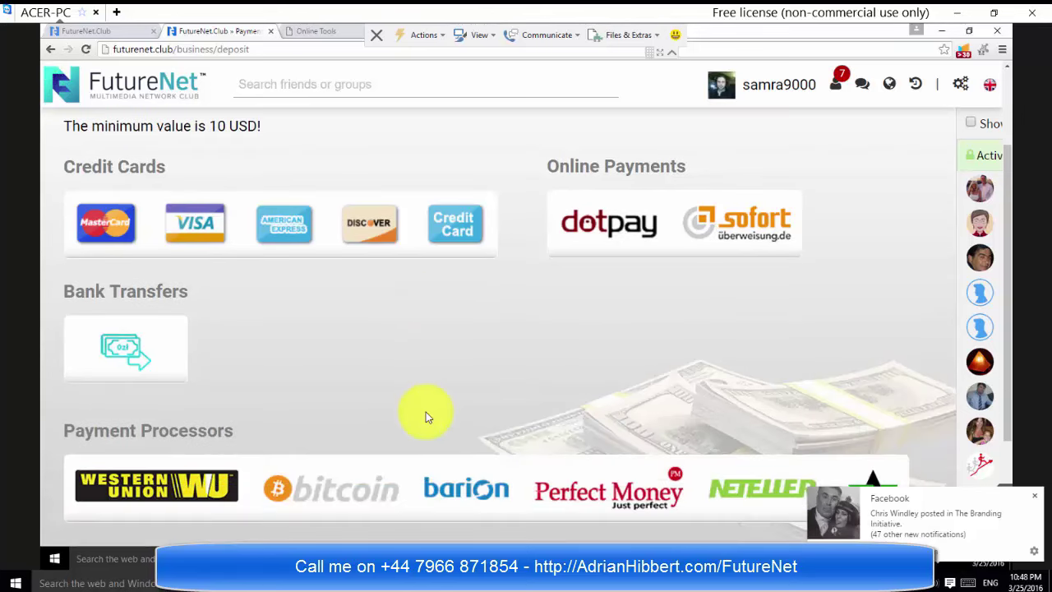
pyautogui.scroll(-3, 426, 412)
pyautogui.scroll(-1, 426, 411)
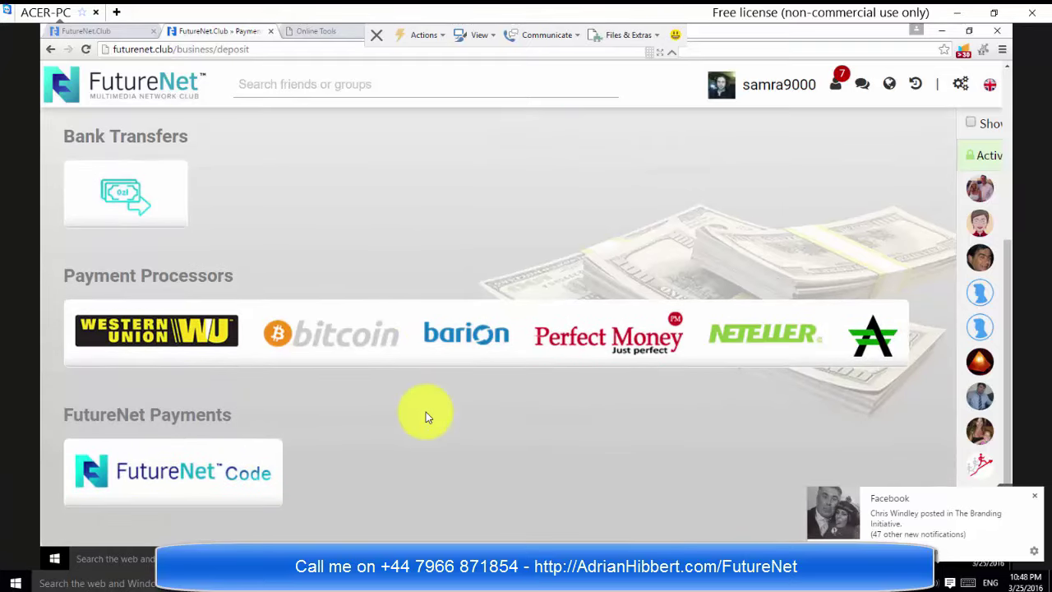
# Step: Deposit the 500.00 voucher code via FutureNet Code, getting 'Money deposited successfully'
pyautogui.click(172, 474)
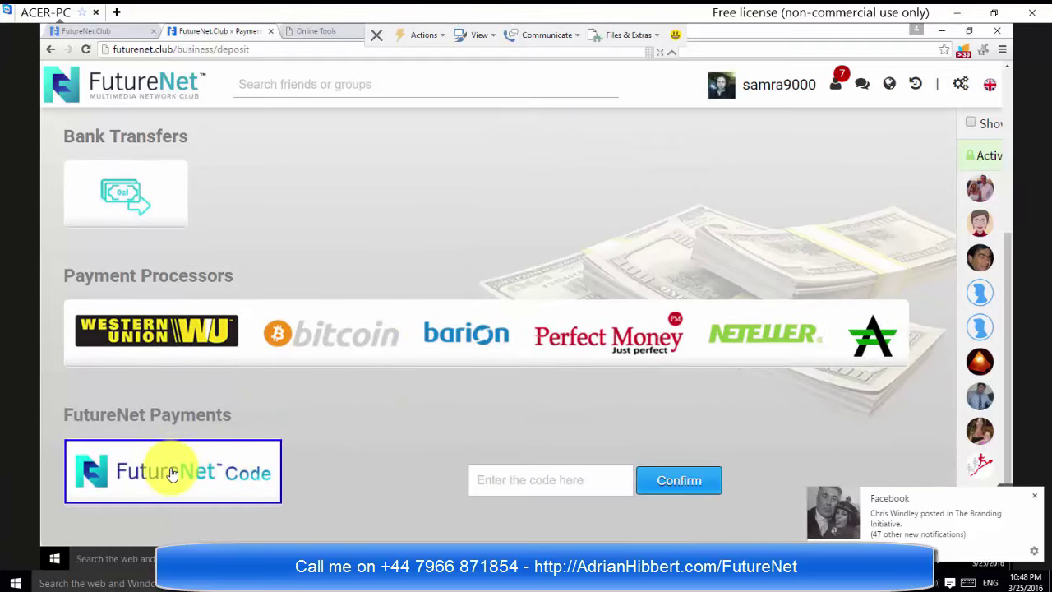
pyautogui.click(498, 484)
pyautogui.click(549, 479)
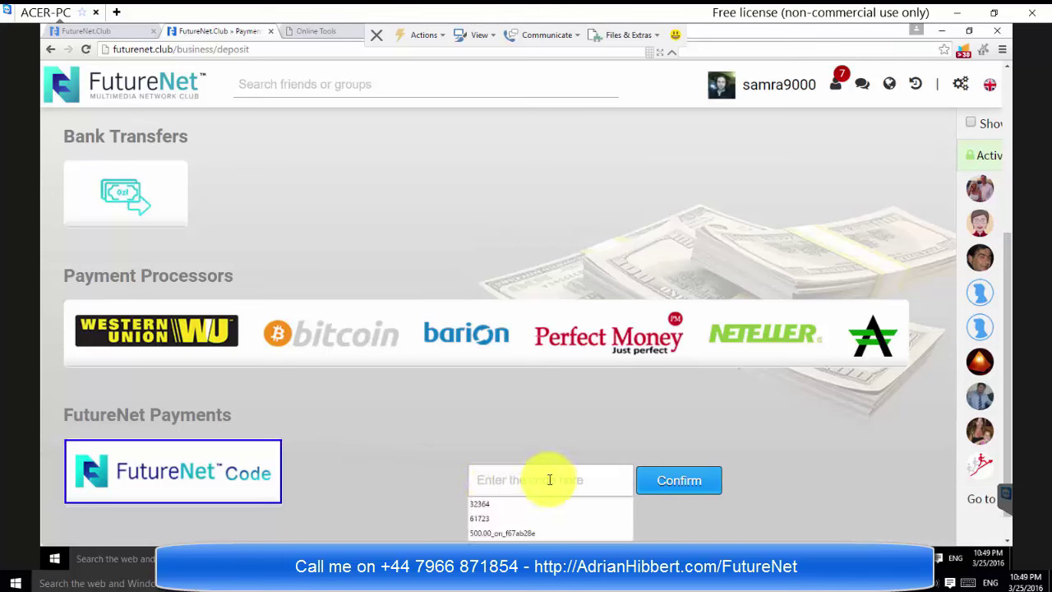
pyautogui.rightClick(549, 480)
pyautogui.press('Up')
pyautogui.press('Up')
pyautogui.press('Up')
pyautogui.press('Up')
pyautogui.press('Up')
pyautogui.press('Up')
pyautogui.press('Return')
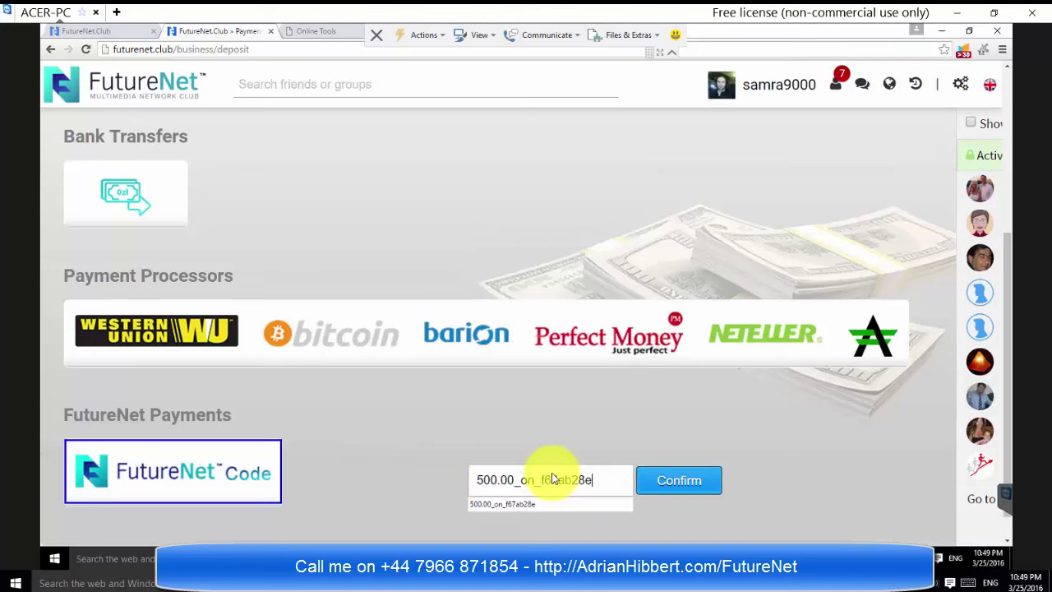
pyautogui.press('Return')
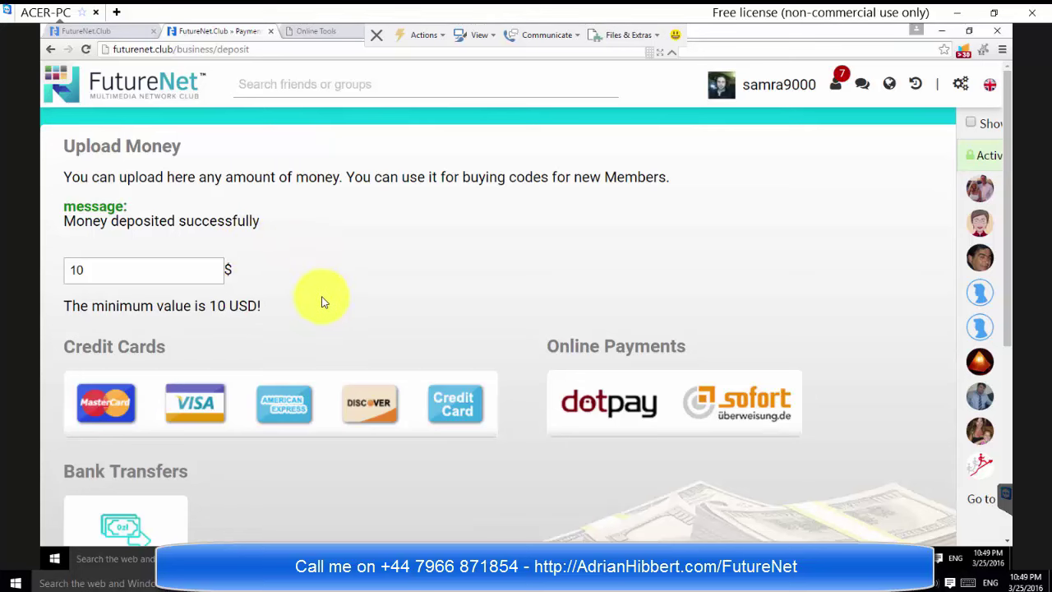
pyautogui.scroll(-3, 353, 392)
pyautogui.scroll(-1, 353, 393)
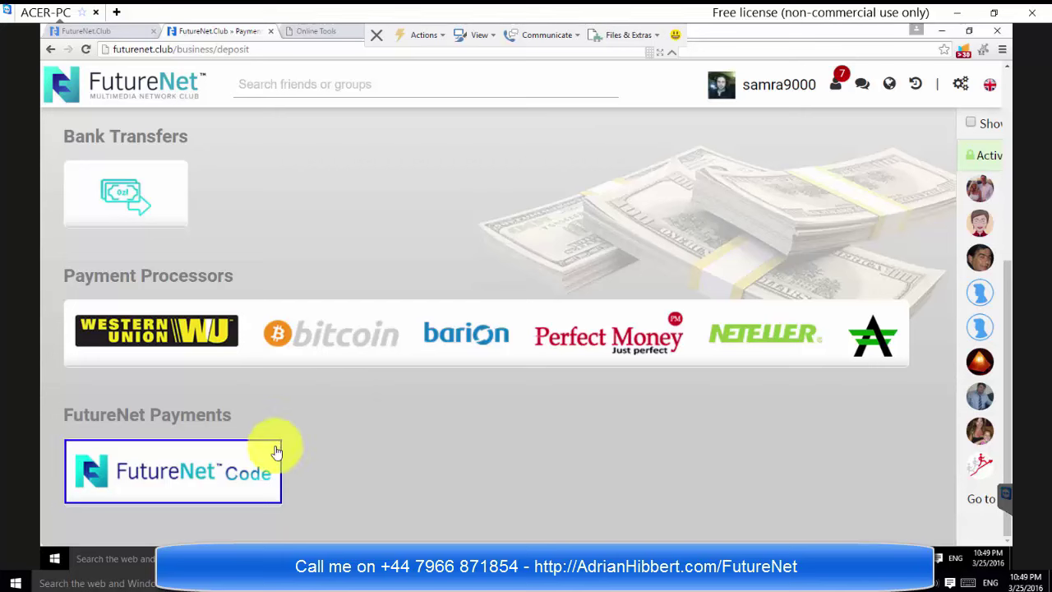
pyautogui.click(233, 469)
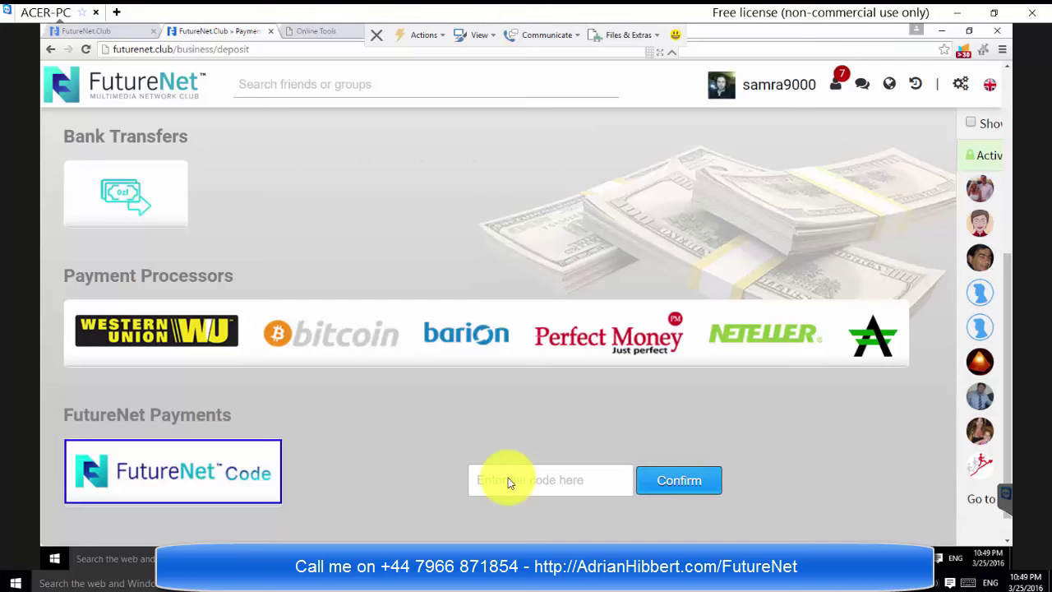
pyautogui.hotkey('alt', 'Tab')
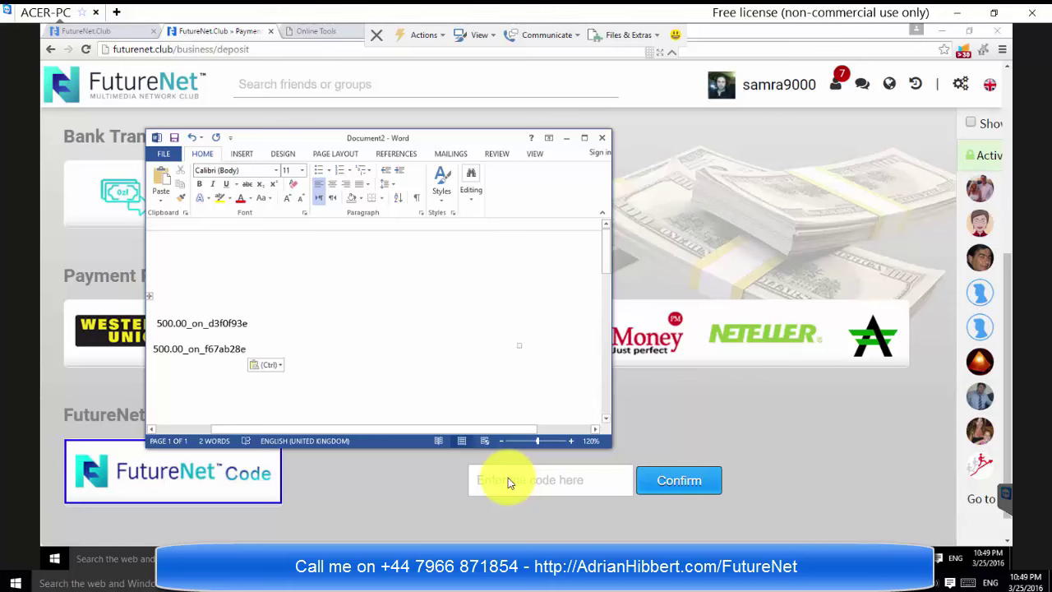
pyautogui.hotkey('shift', 'Up')
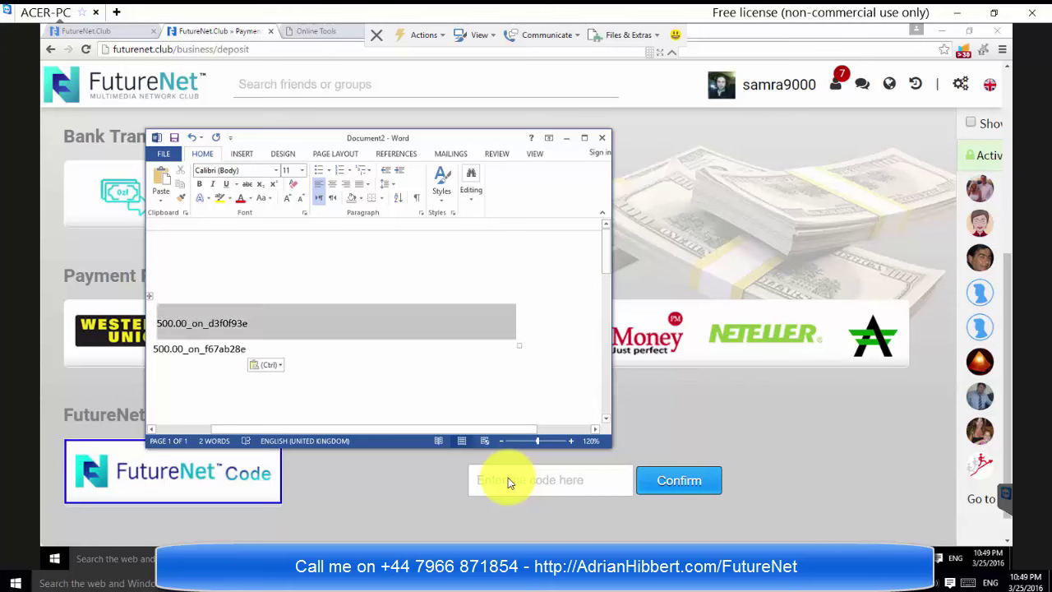
pyautogui.hotkey('shift', 'F10')
pyautogui.press('Down')
pyautogui.press('Down')
pyautogui.press('Return')
pyautogui.press('Down')
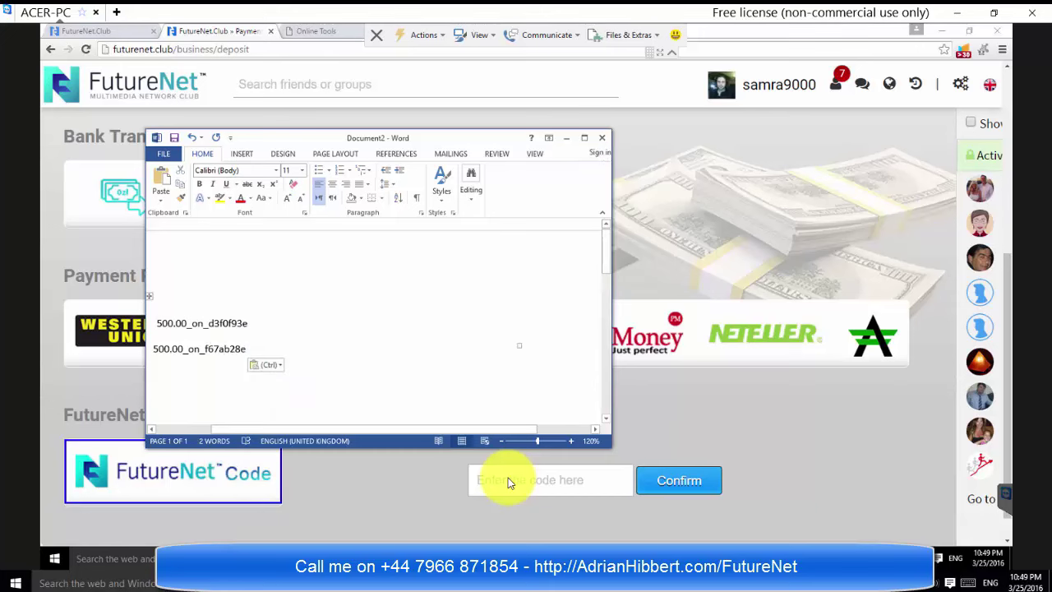
pyautogui.hotkey('shift', 'Home')
pyautogui.hotkey('shift', 'F10')
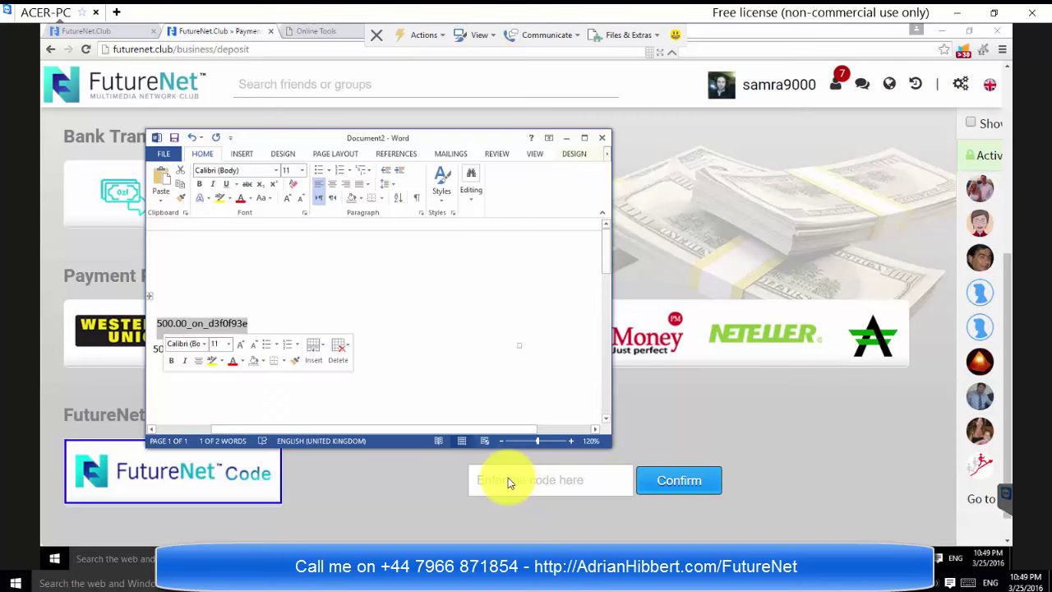
pyautogui.press('Up')
pyautogui.press('Up')
pyautogui.press('Up')
pyautogui.press('Up')
pyautogui.press('Up')
pyautogui.press('Up')
# Step: Paste the code into 'Enter the code here' and confirm the successful deposit
pyautogui.press('Up')
pyautogui.press('Return')
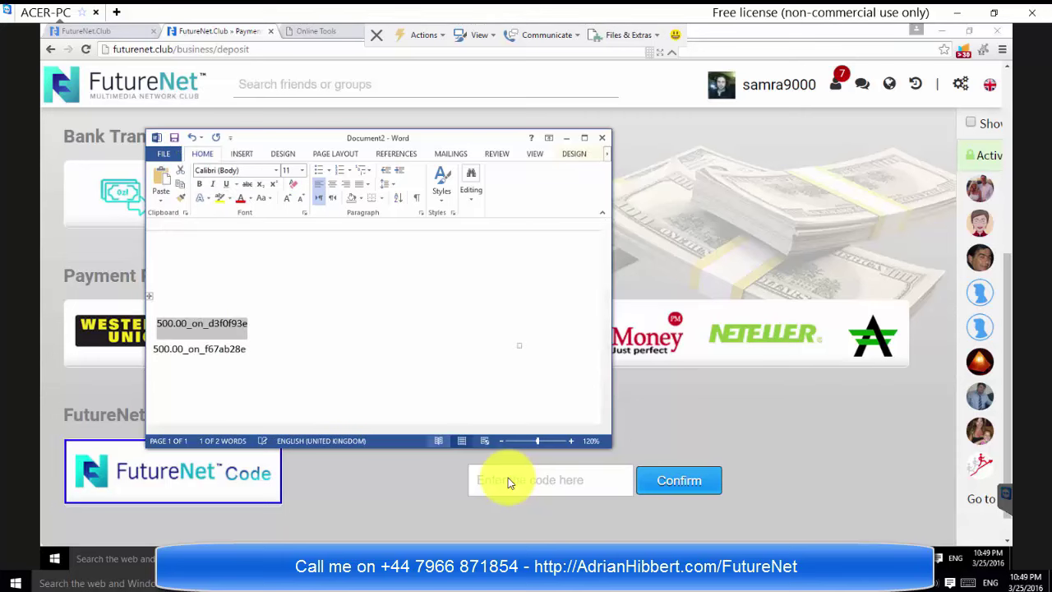
pyautogui.click(508, 482)
pyautogui.rightClick(508, 483)
pyautogui.press('Up')
pyautogui.press('Up')
pyautogui.press('Up')
pyautogui.press('Return')
pyautogui.press('Return')
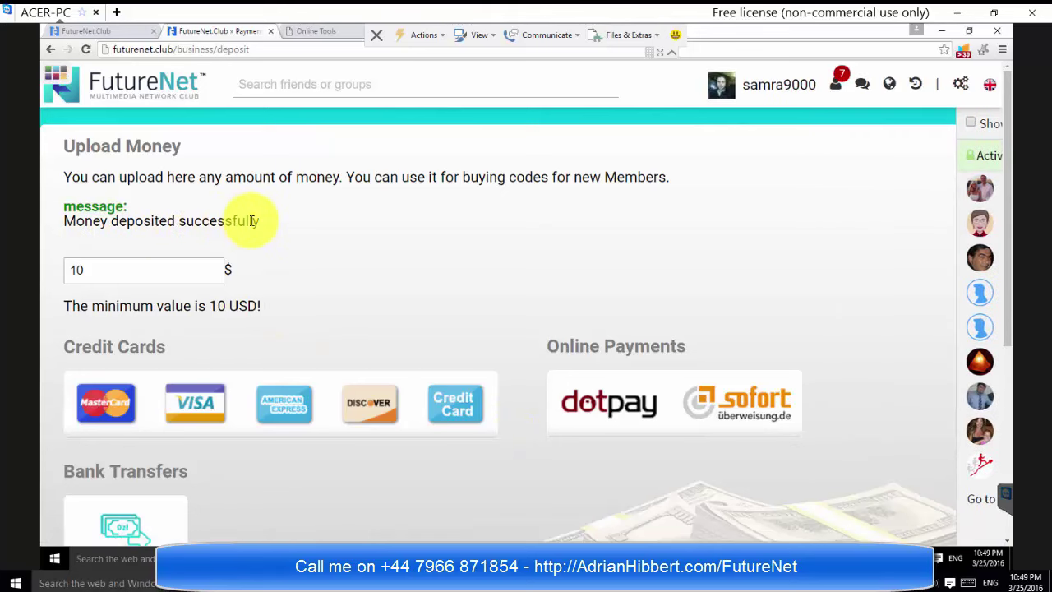
pyautogui.scroll(-3, 282, 235)
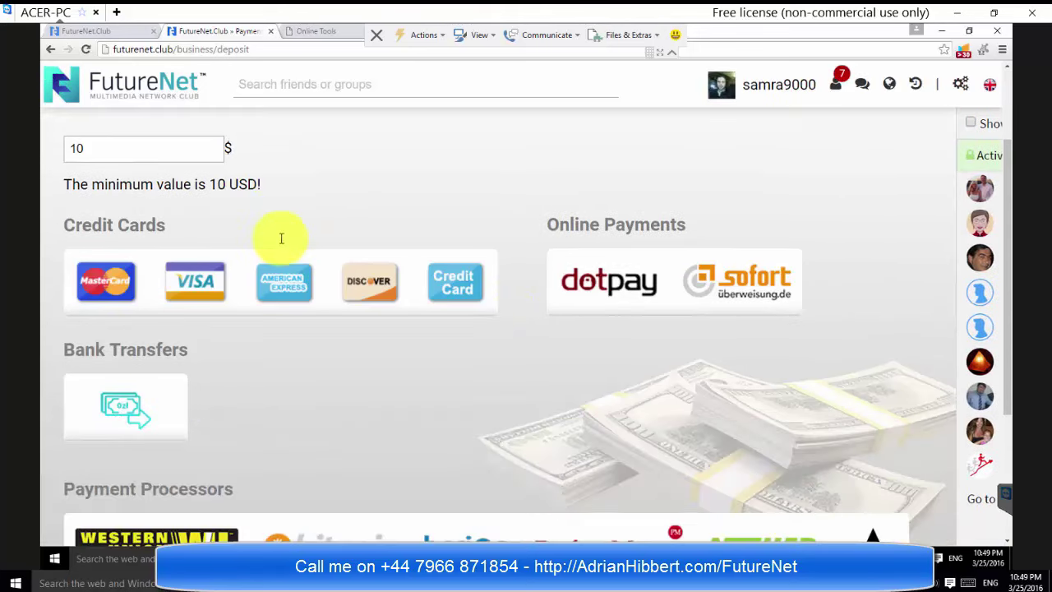
pyautogui.scroll(3, 281, 238)
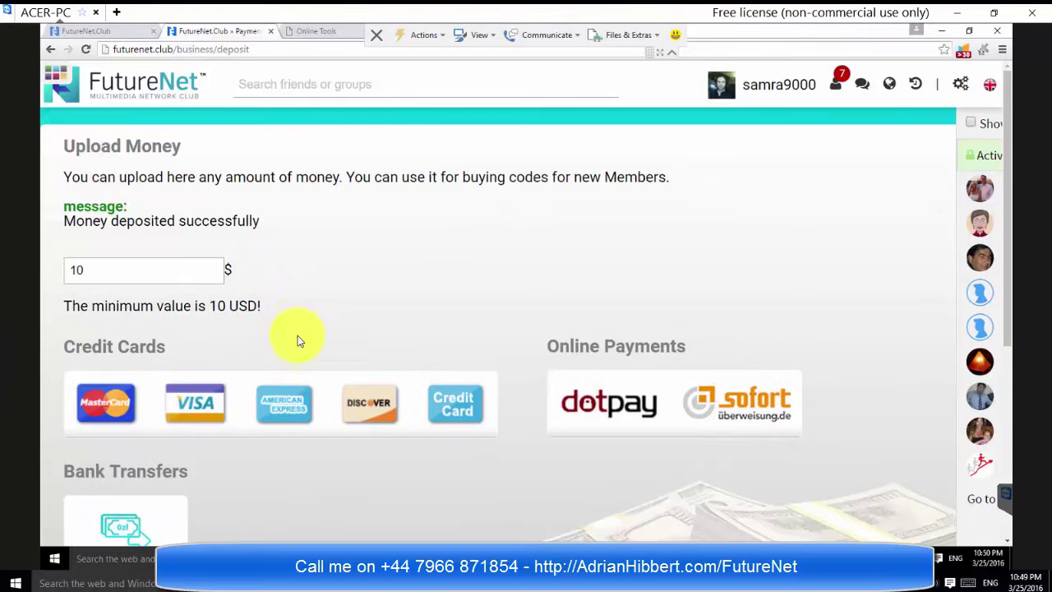
pyautogui.scroll(-1, 229, 403)
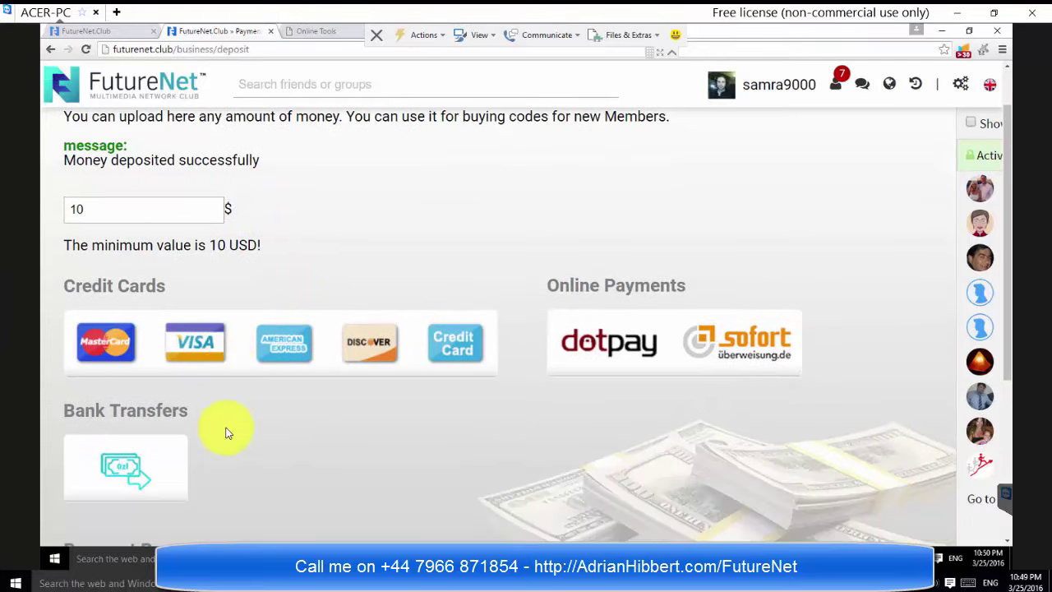
pyautogui.scroll(-3, 228, 433)
pyautogui.scroll(-1, 229, 433)
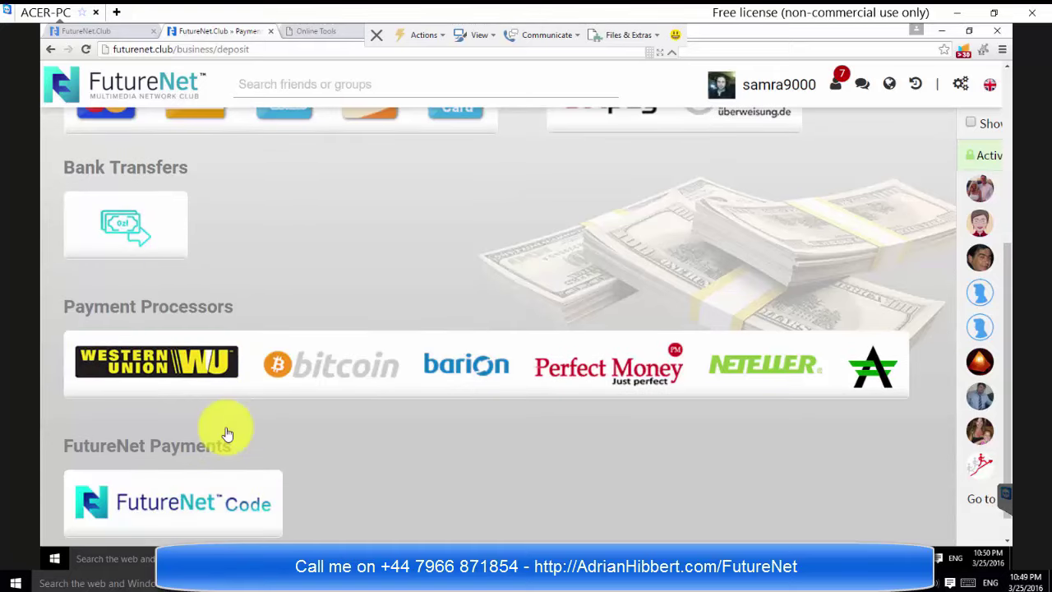
pyautogui.scroll(-1, 228, 433)
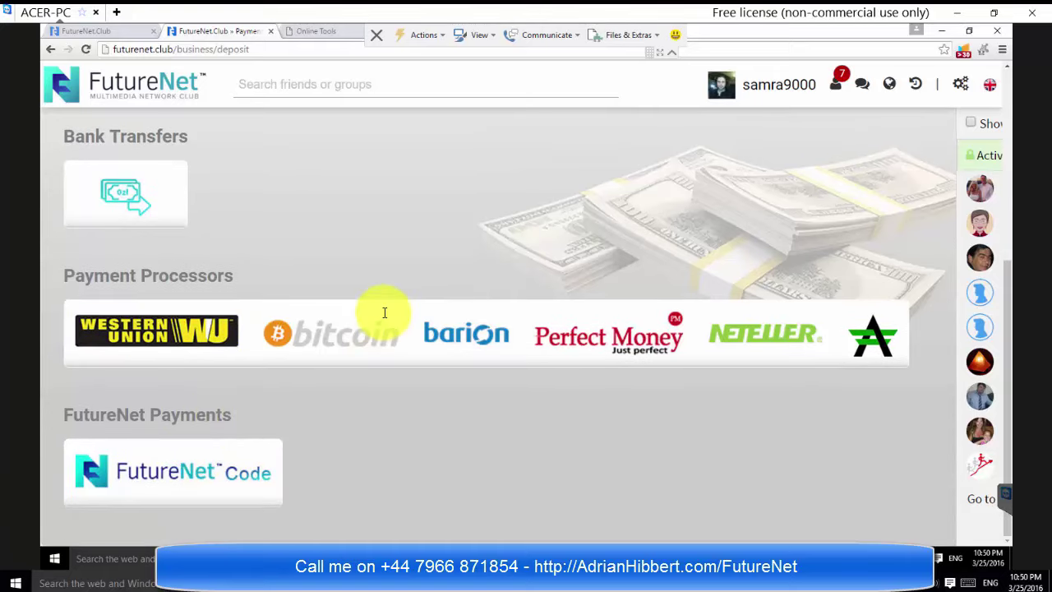
pyautogui.scroll(4, 384, 310)
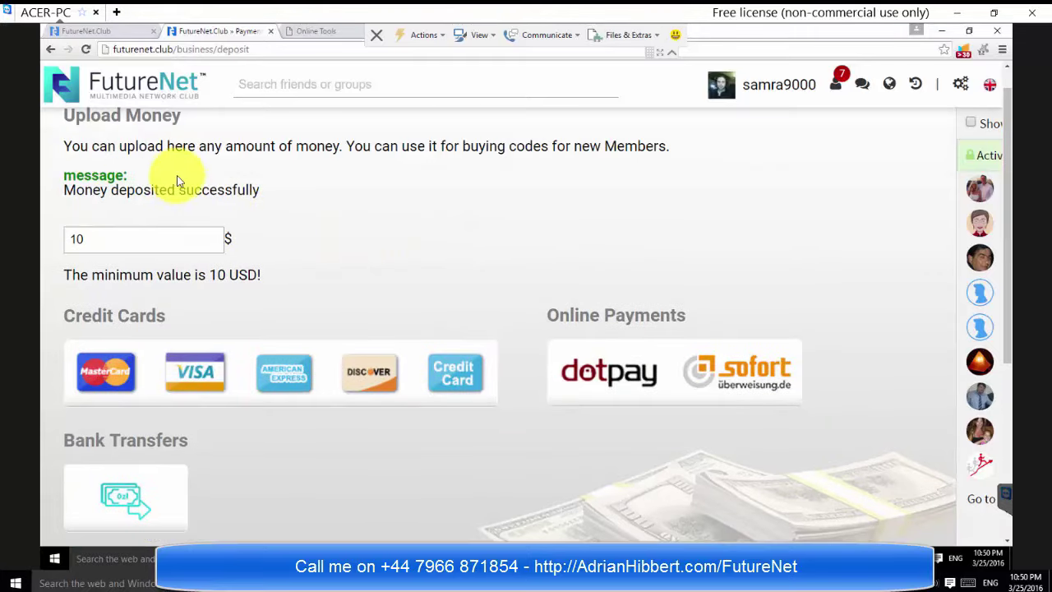
# Step: Return to the Business page and start the 1000$ Royal upgrade for 100000 media points
pyautogui.click(88, 32)
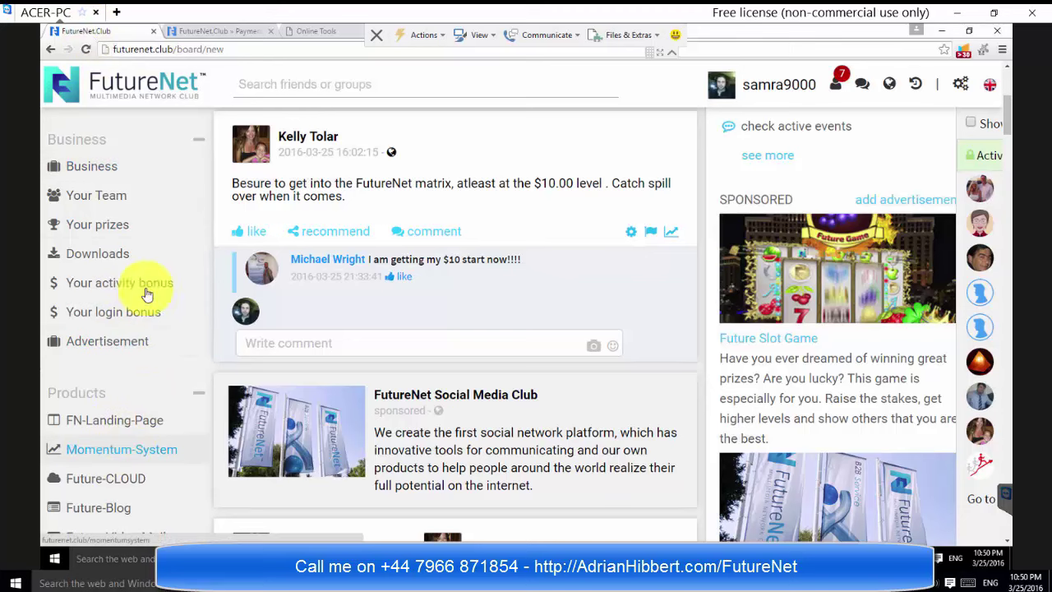
pyautogui.click(96, 168)
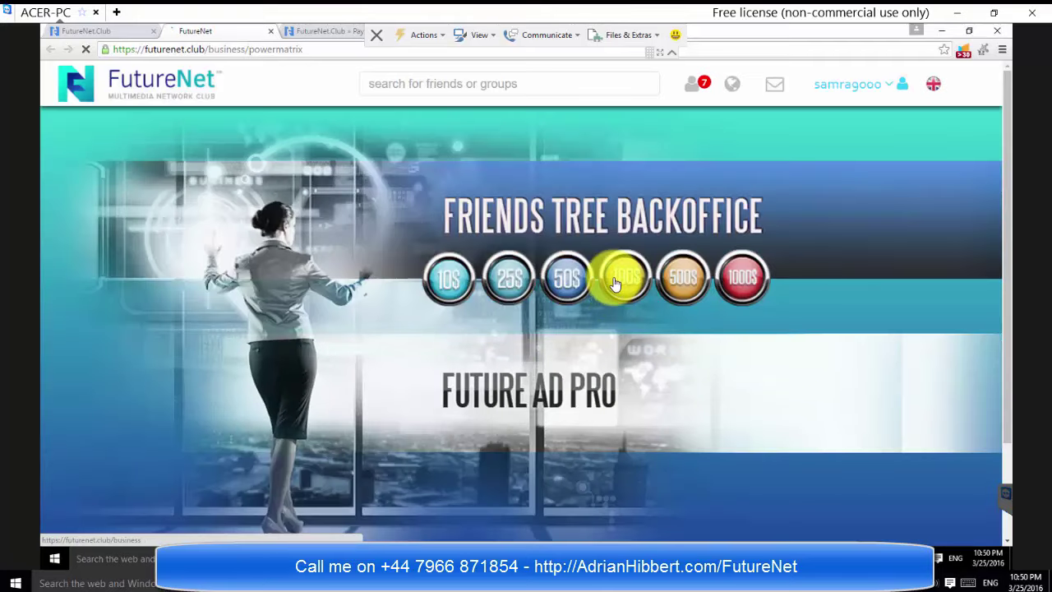
pyautogui.click(614, 281)
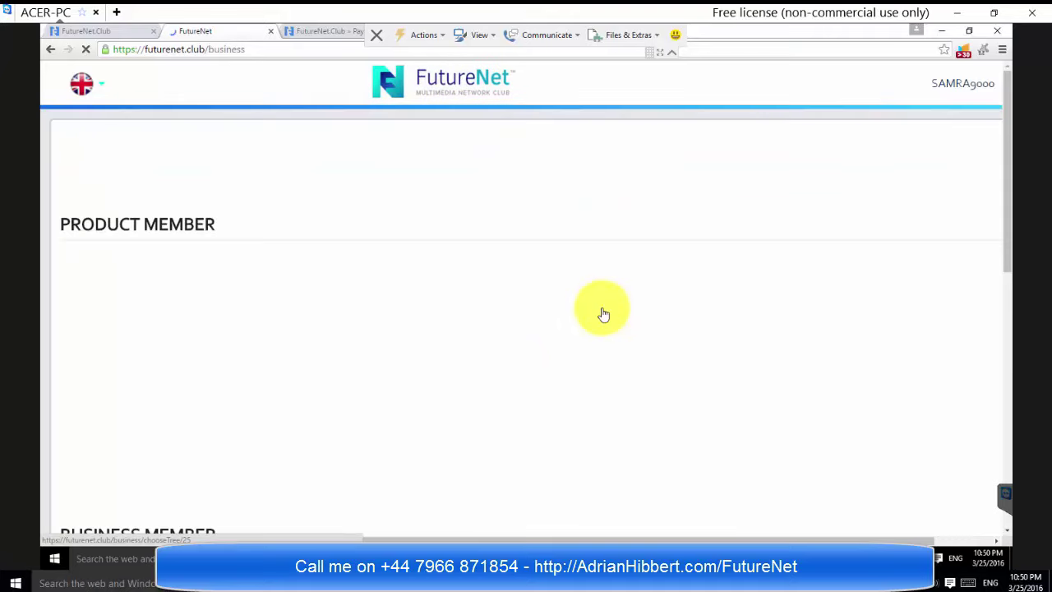
pyautogui.scroll(-2, 581, 333)
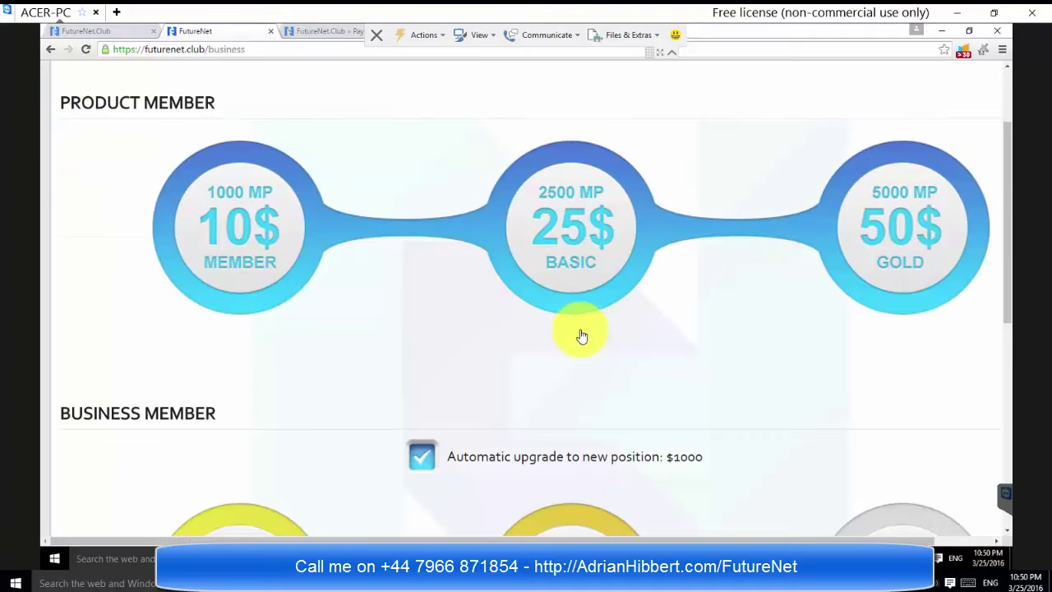
pyautogui.scroll(-3, 715, 369)
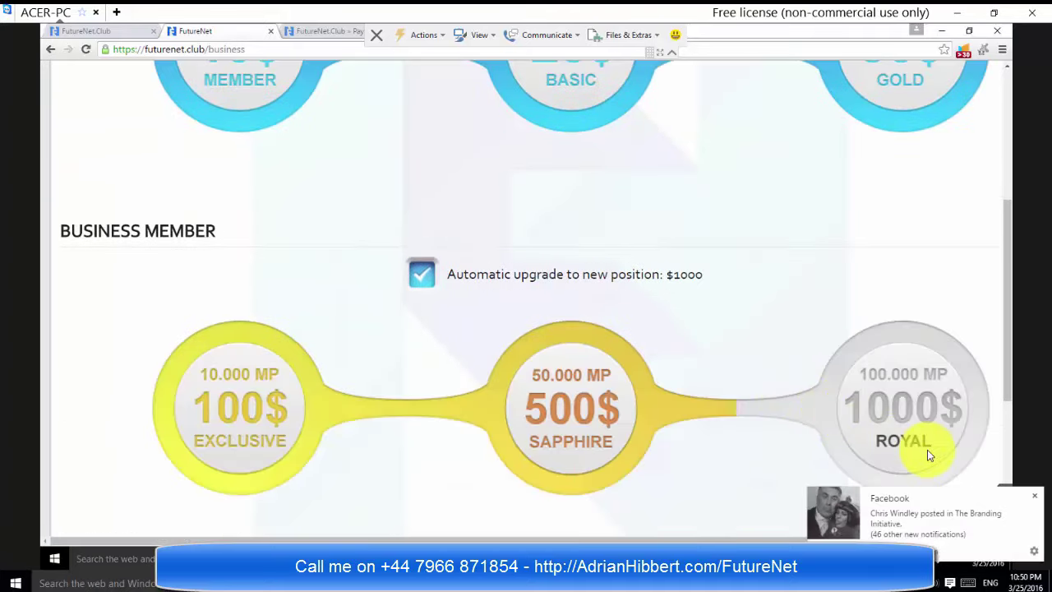
pyautogui.scroll(-3, 927, 449)
pyautogui.click(914, 358)
# Step: Dismiss the Facebook notification and pay the $1000 Royal upgrade from the $1071.14 FutureNet wallet
pyautogui.click(1034, 500)
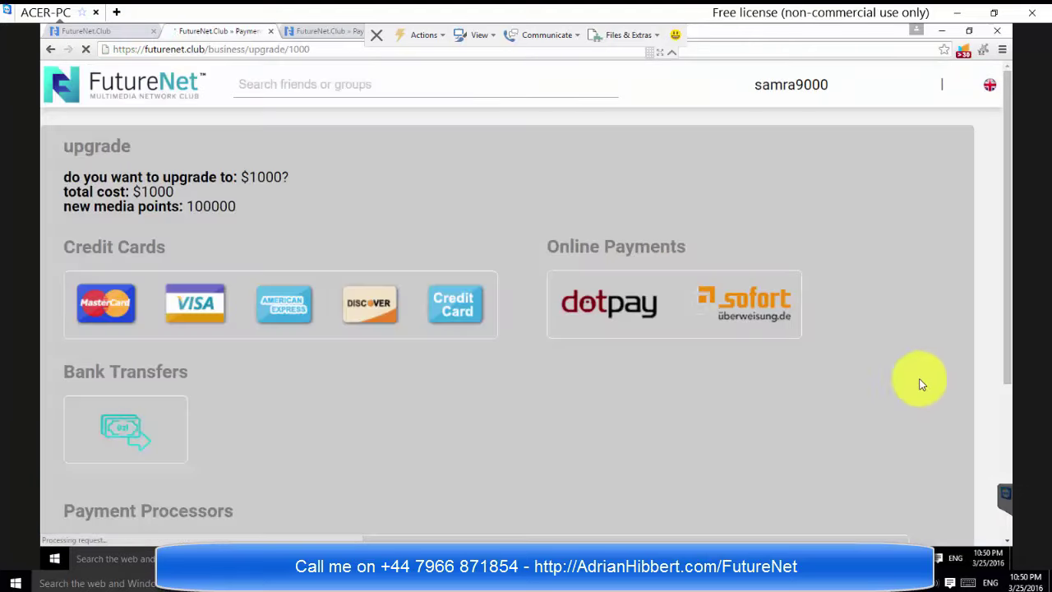
pyautogui.scroll(-1, 608, 319)
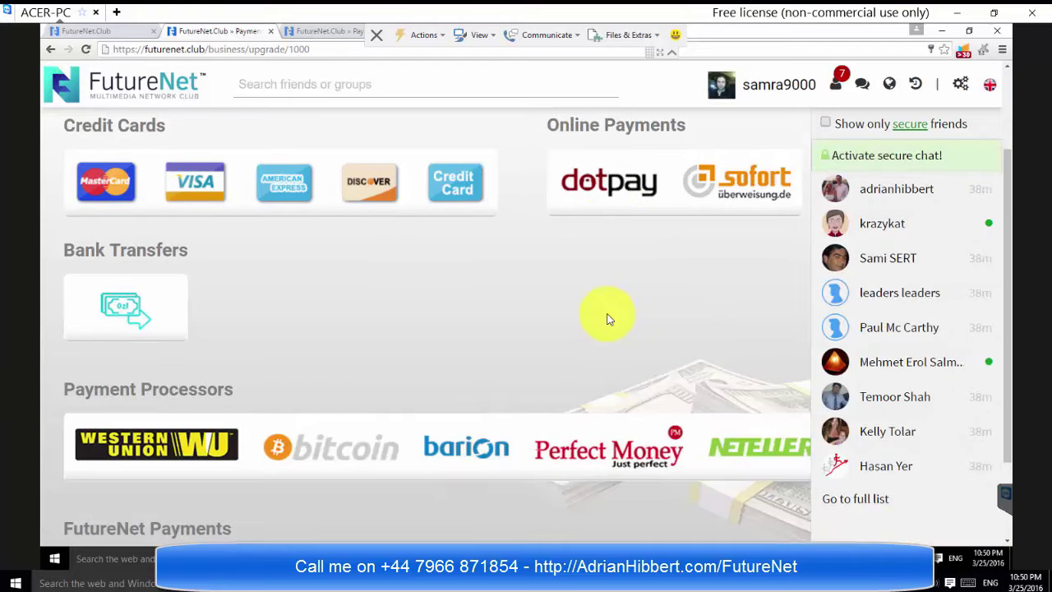
pyautogui.scroll(-2, 608, 319)
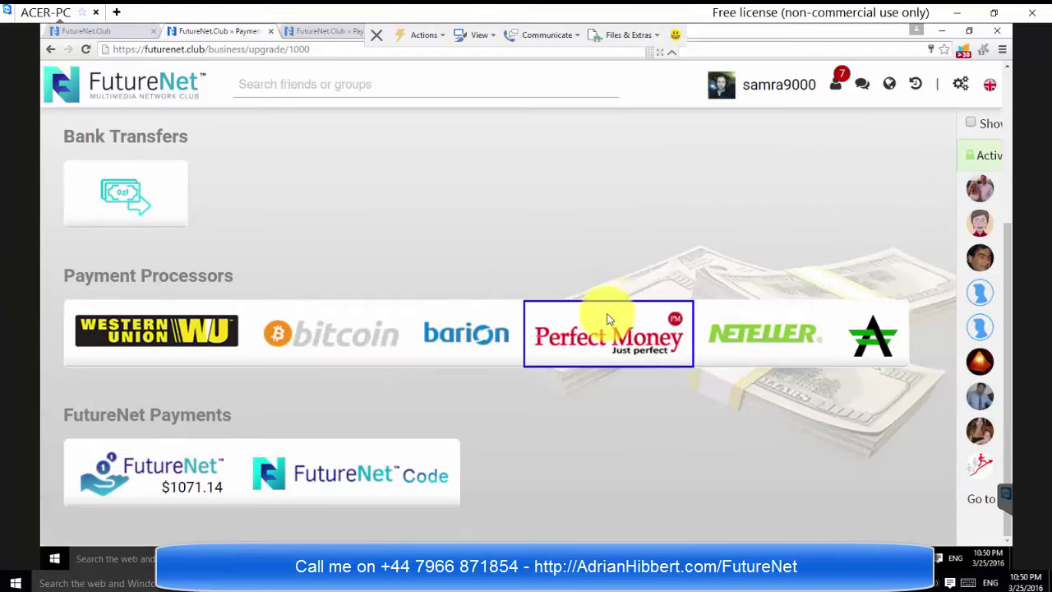
pyautogui.click(186, 467)
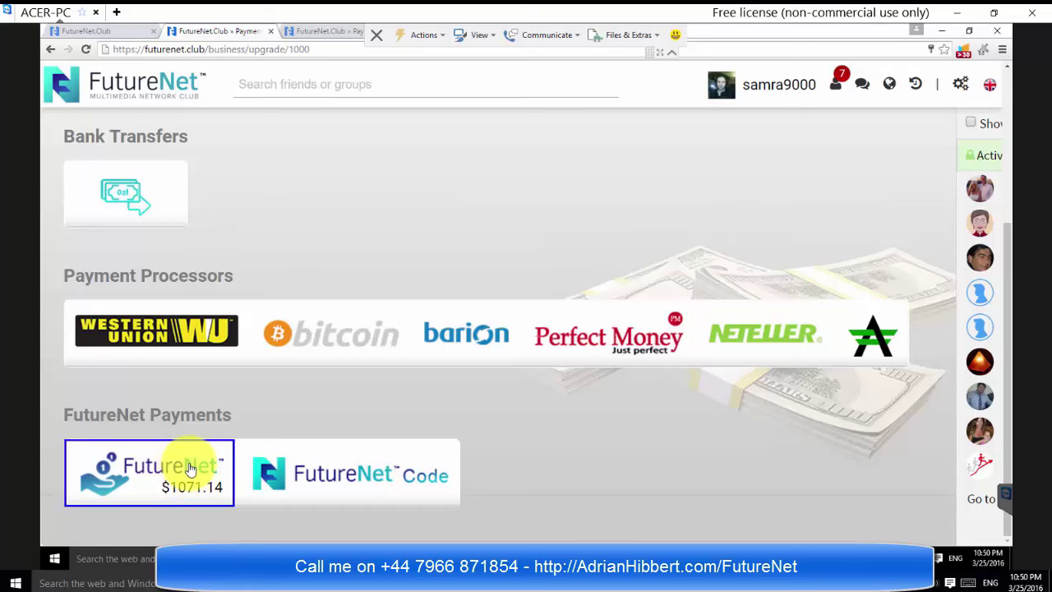
pyautogui.scroll(2, 189, 469)
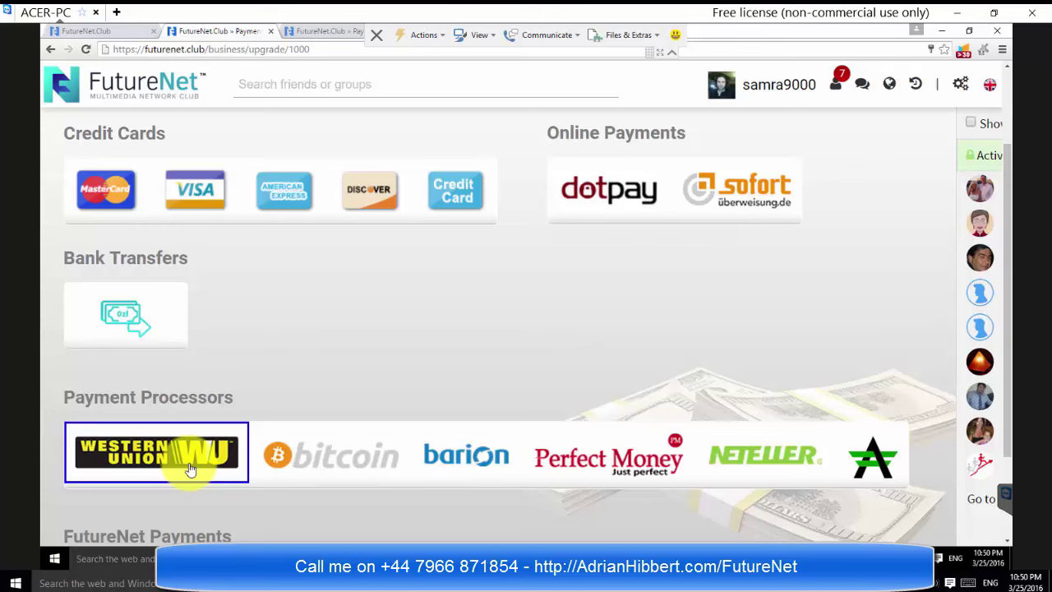
pyautogui.scroll(-2, 189, 469)
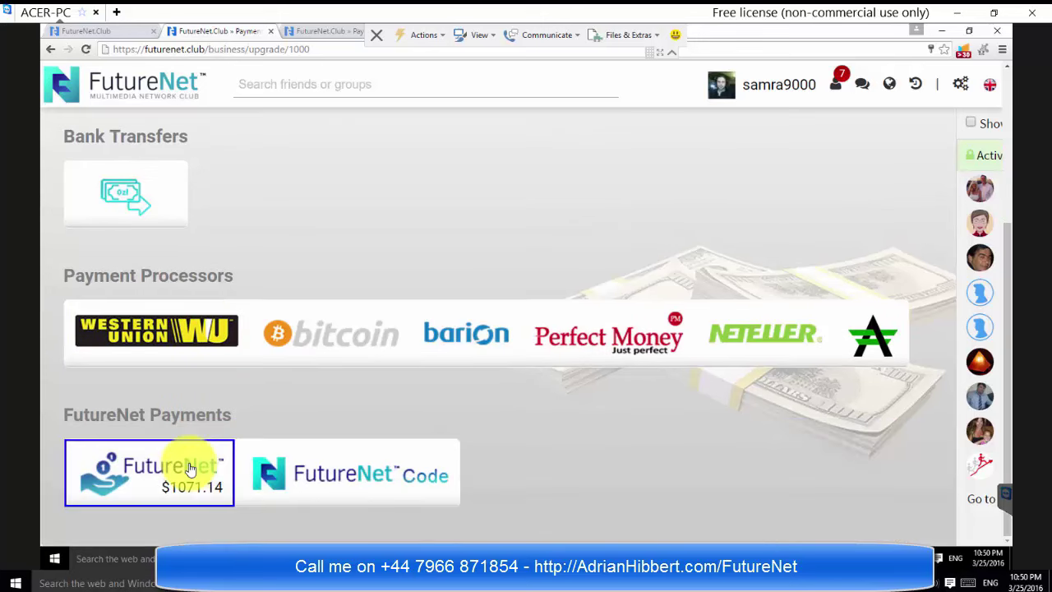
pyautogui.click(190, 468)
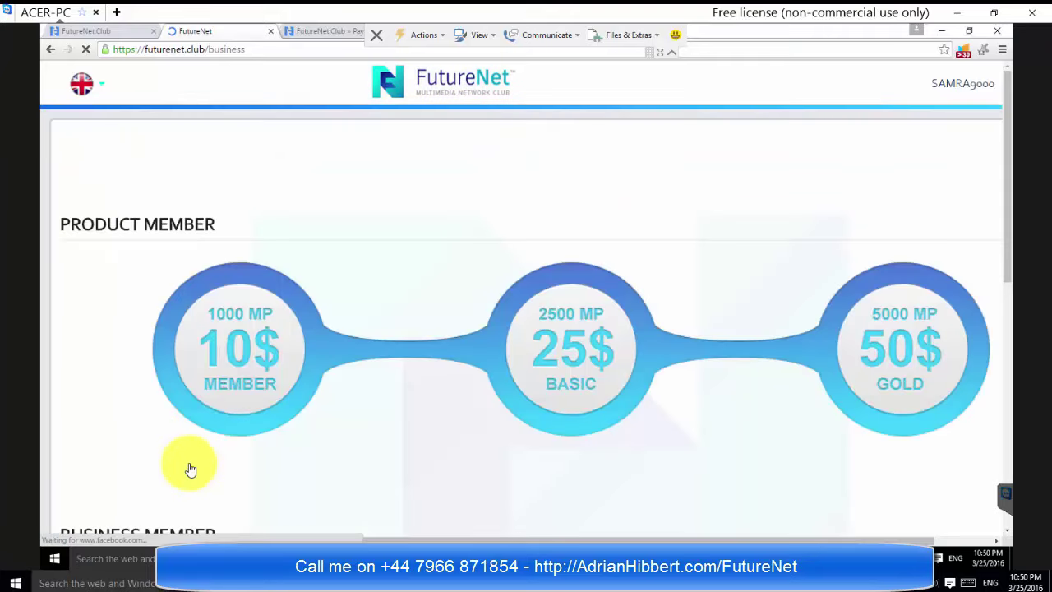
pyautogui.scroll(-2, 674, 448)
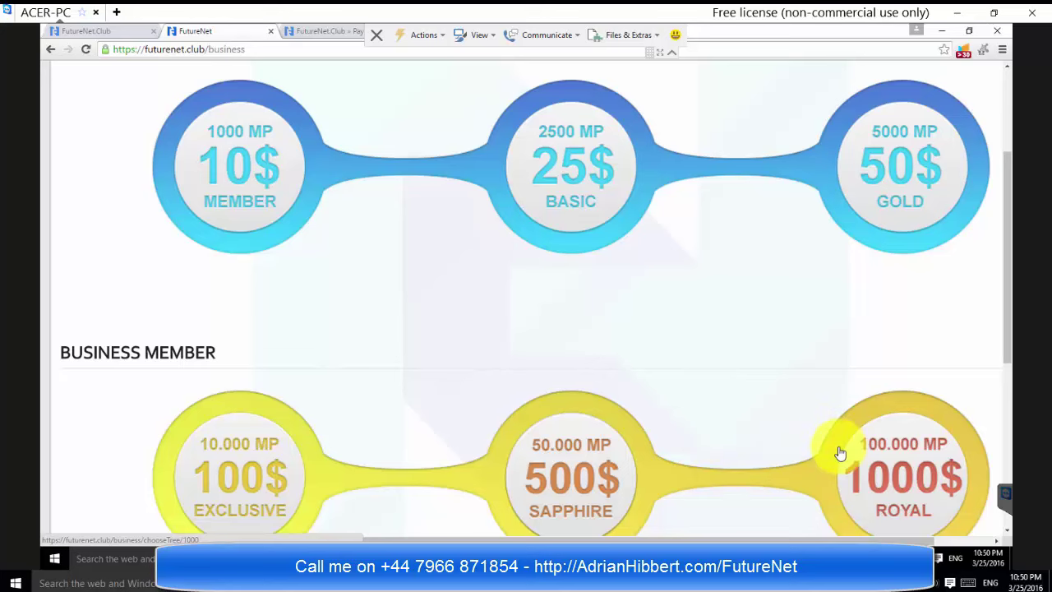
pyautogui.scroll(-1, 839, 448)
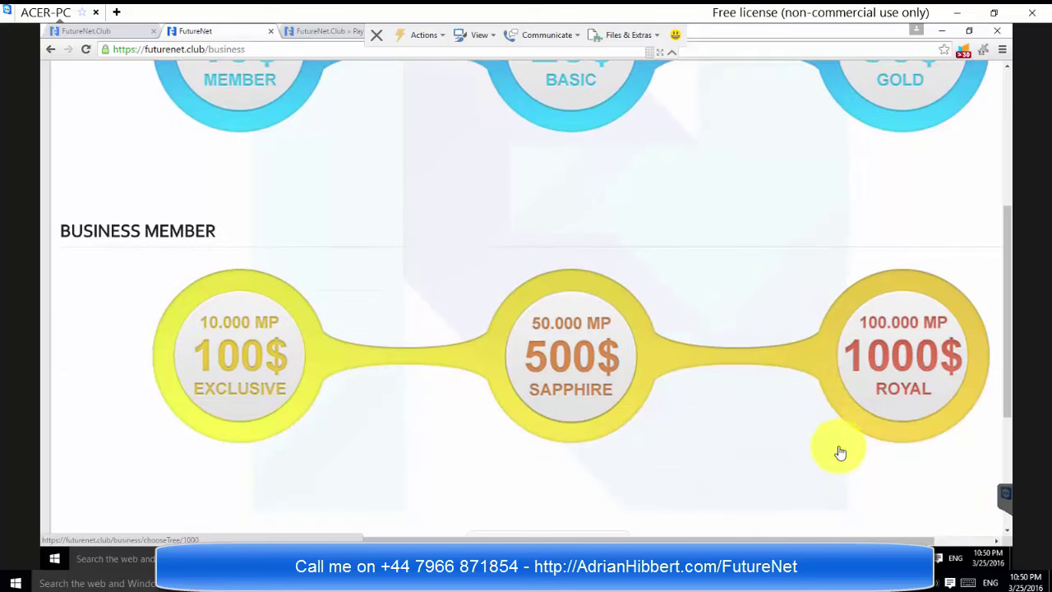